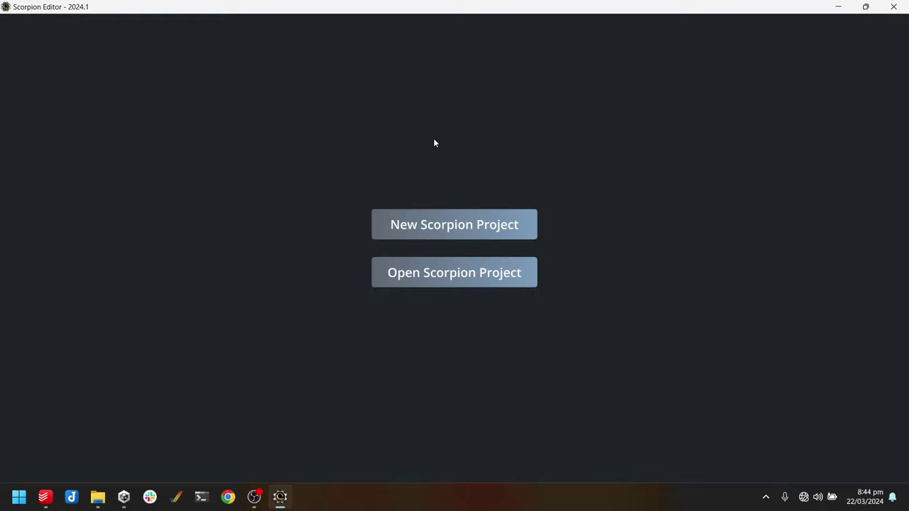
Step: Open the GothicVania_AGA_MegaDrive_32X project from project.sproject
left_click(500, 277)
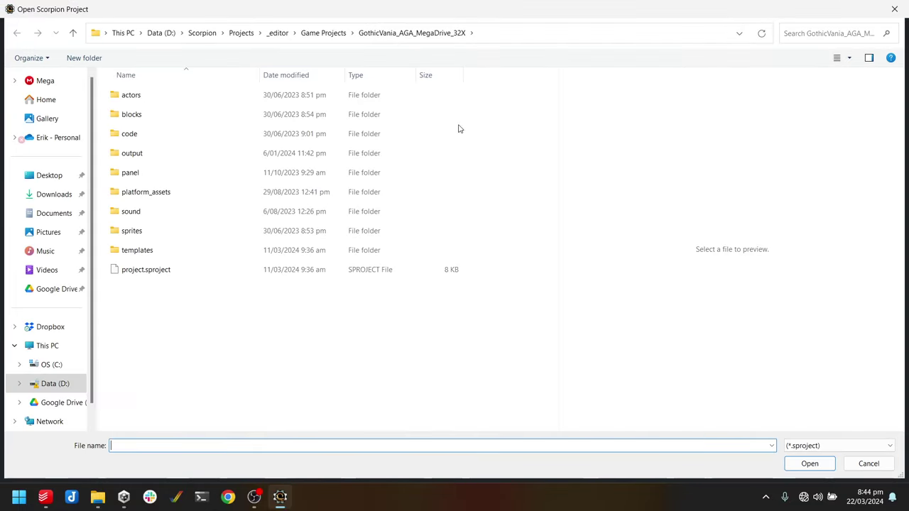
left_click(174, 277)
double_click(175, 277)
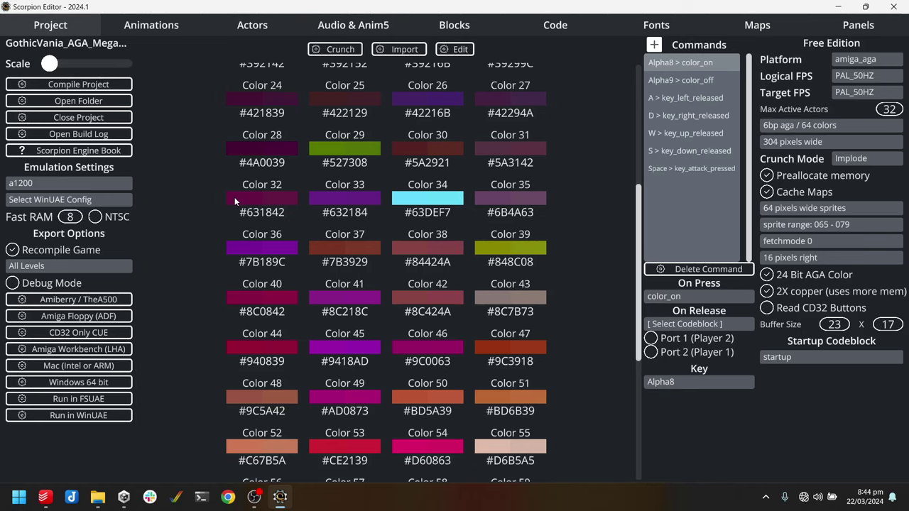
Step: Preview the ghost_r animation in the Animations editor
left_click(180, 29)
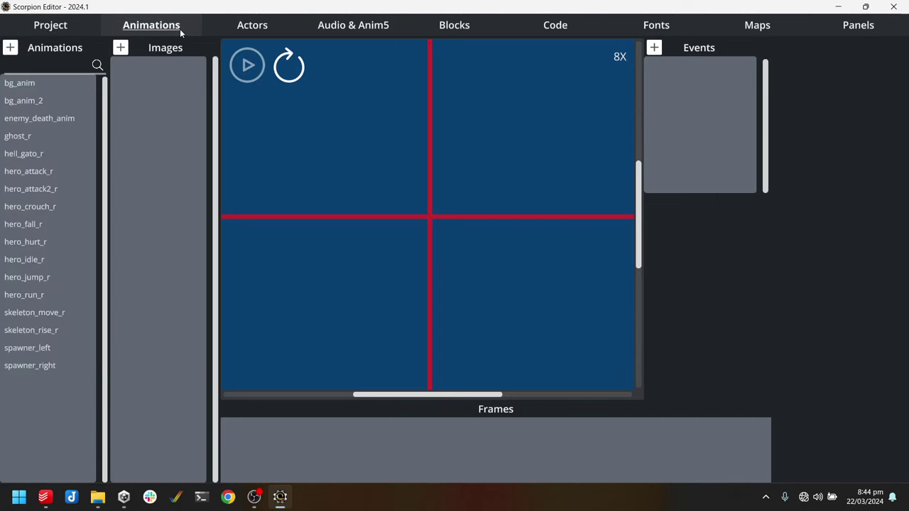
left_click(40, 136)
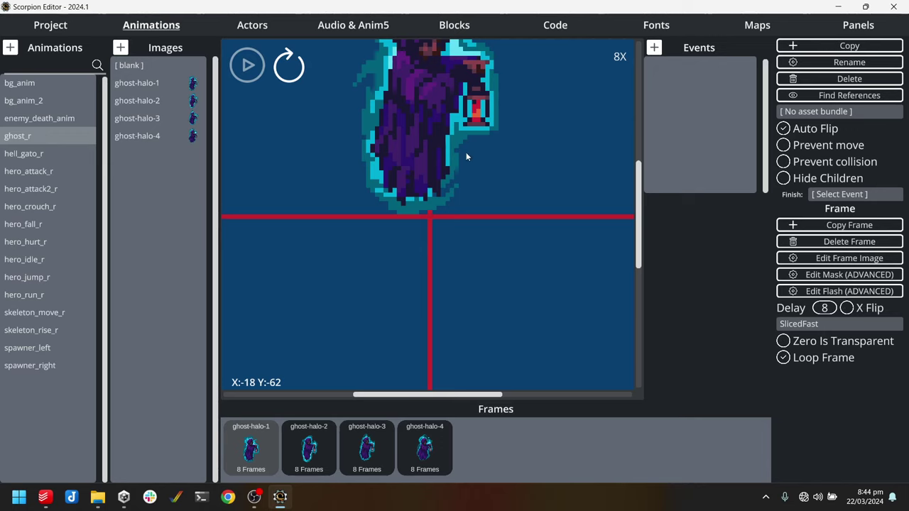
left_click(256, 80)
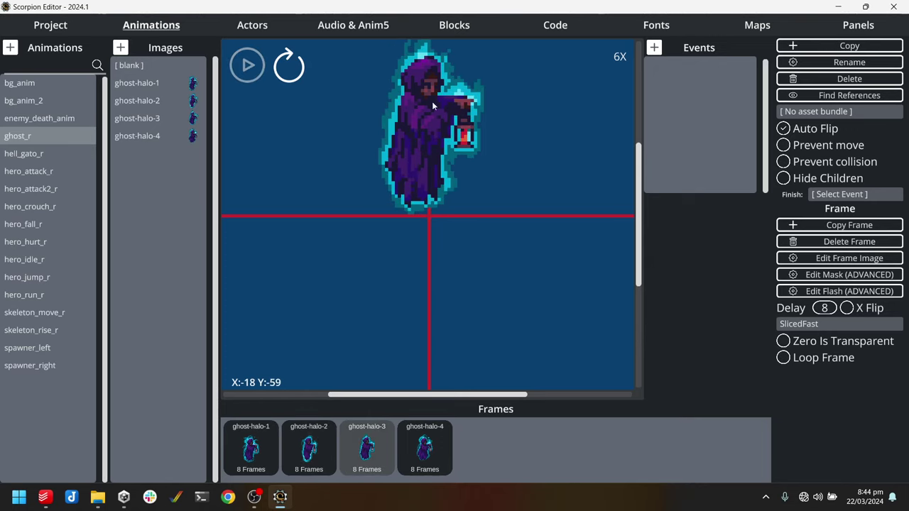
scroll(438, 202, "up", 3)
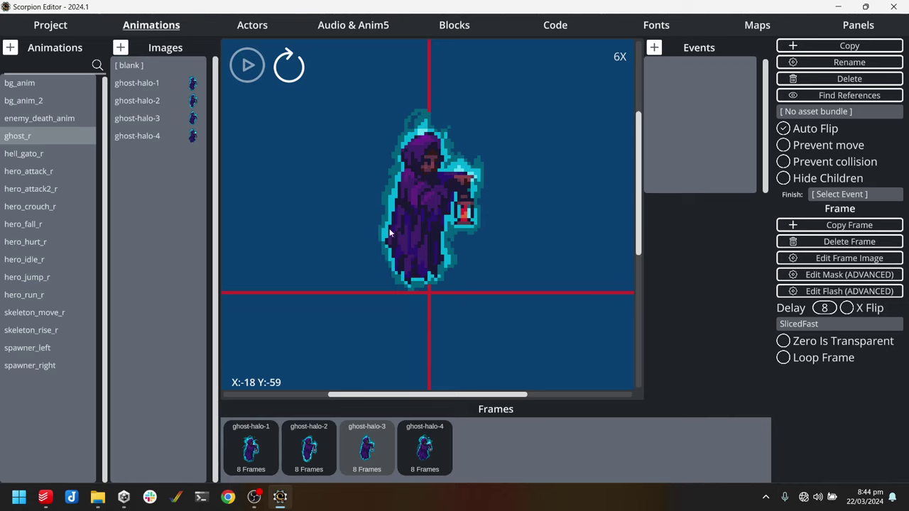
Step: Copy the ghost actor into a new actor named ghost_pattern
left_click(260, 26)
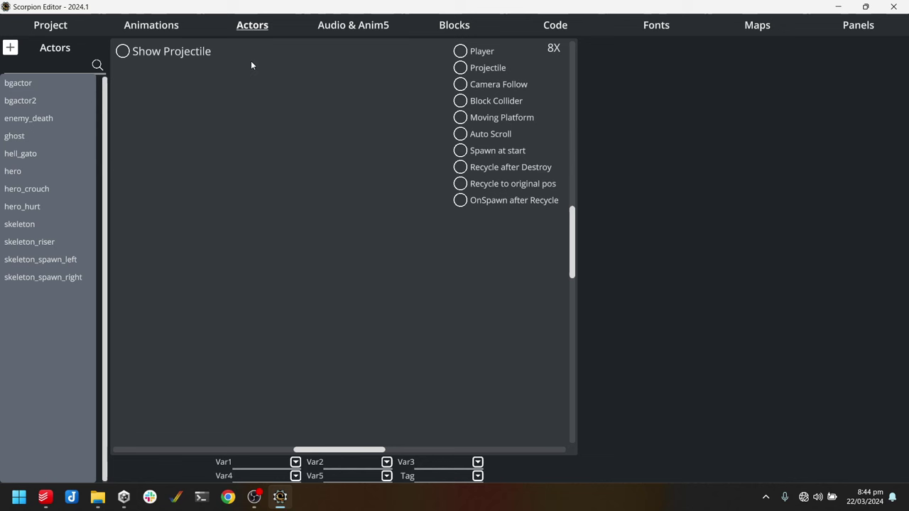
left_click(28, 136)
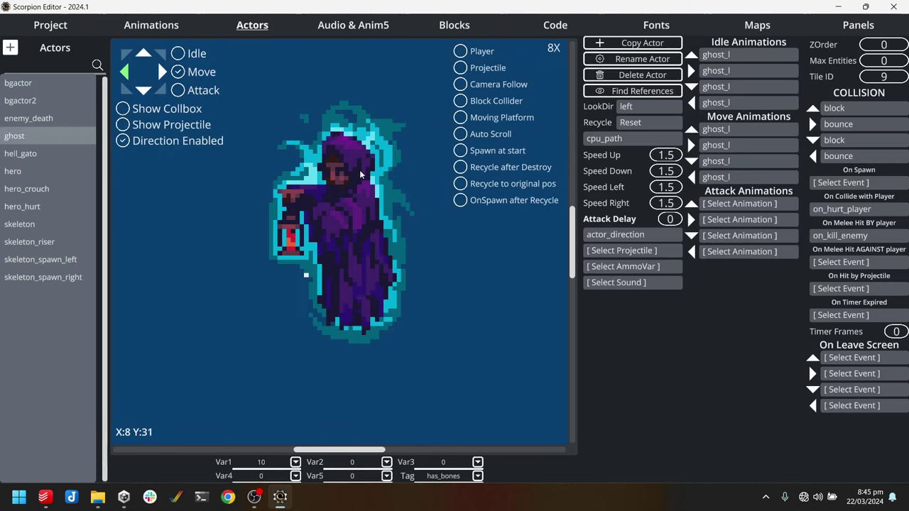
scroll(315, 155, "down", 2)
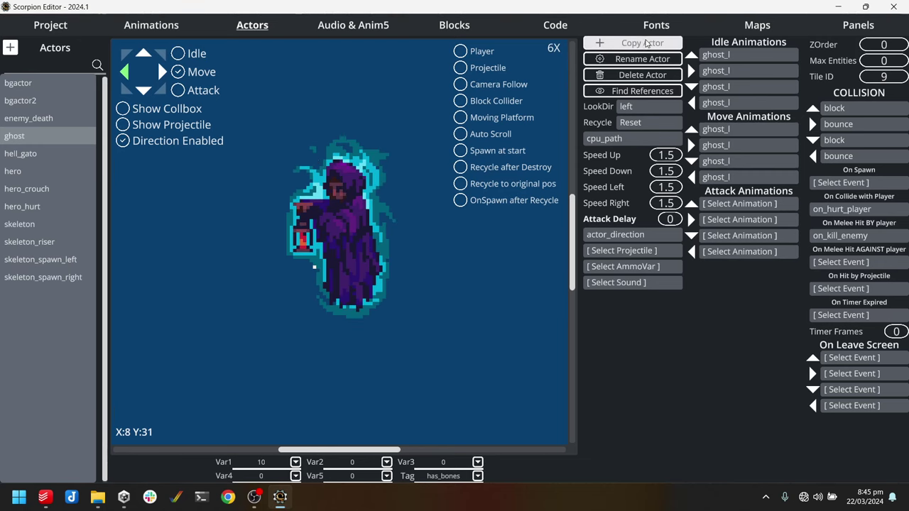
left_click(628, 44)
type("g")
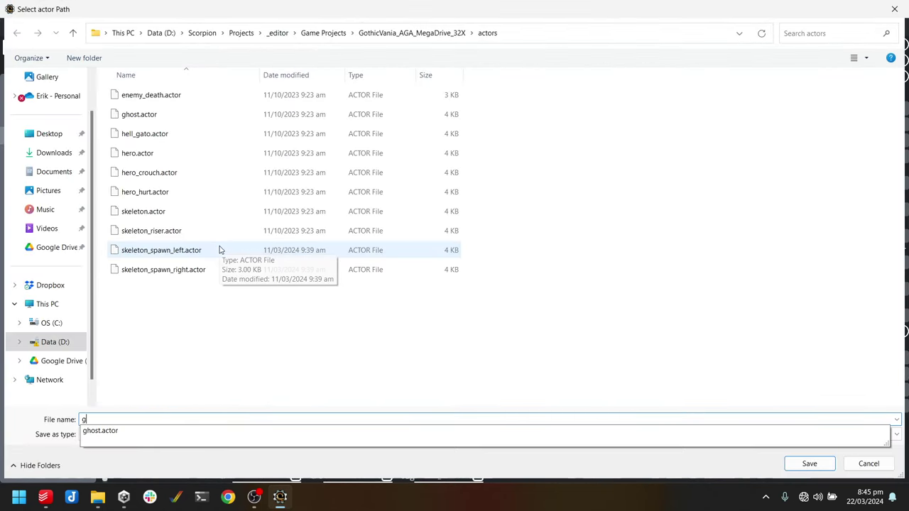
type("host_patrol")
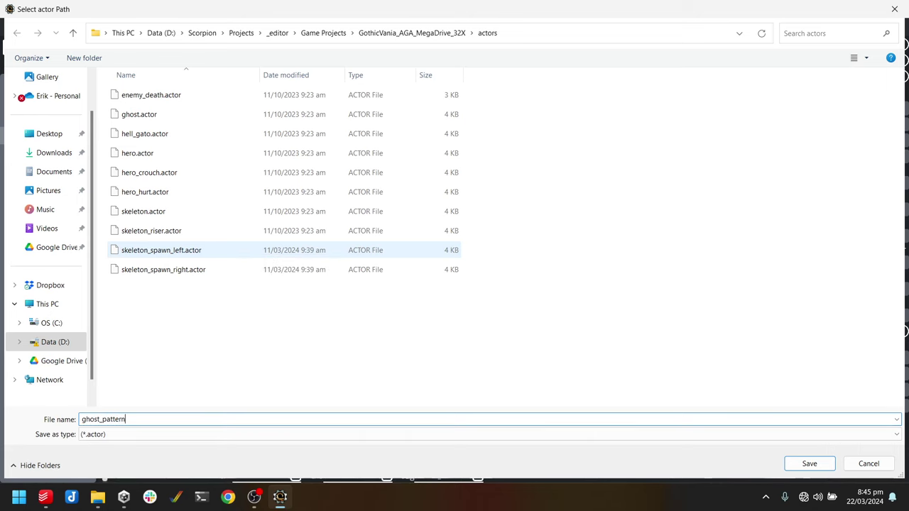
key("Return")
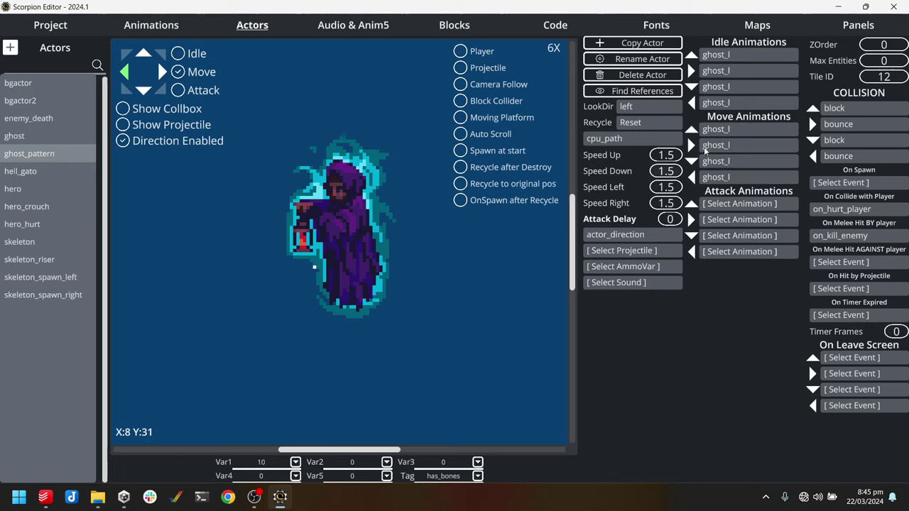
Step: Set ghost_pattern's movement to CPU Pattern, enable the up-left direction, and preview it
left_click(618, 140)
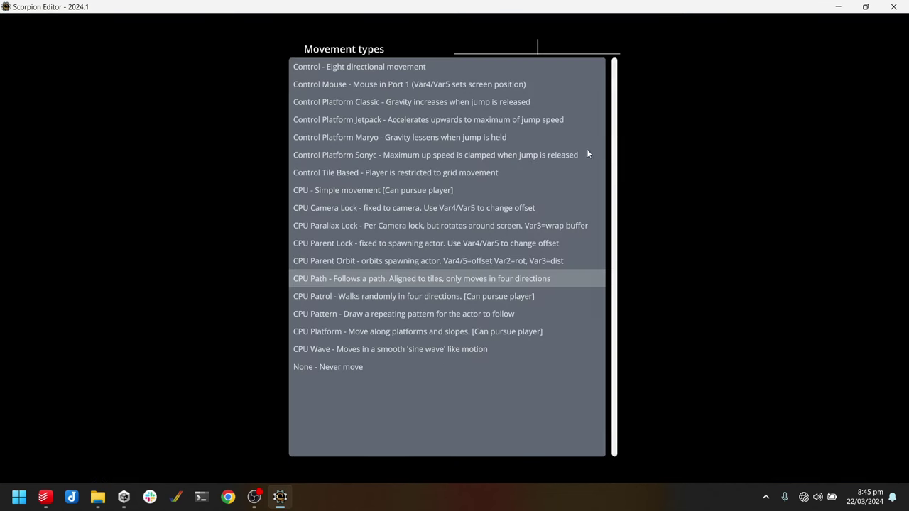
left_click(386, 318)
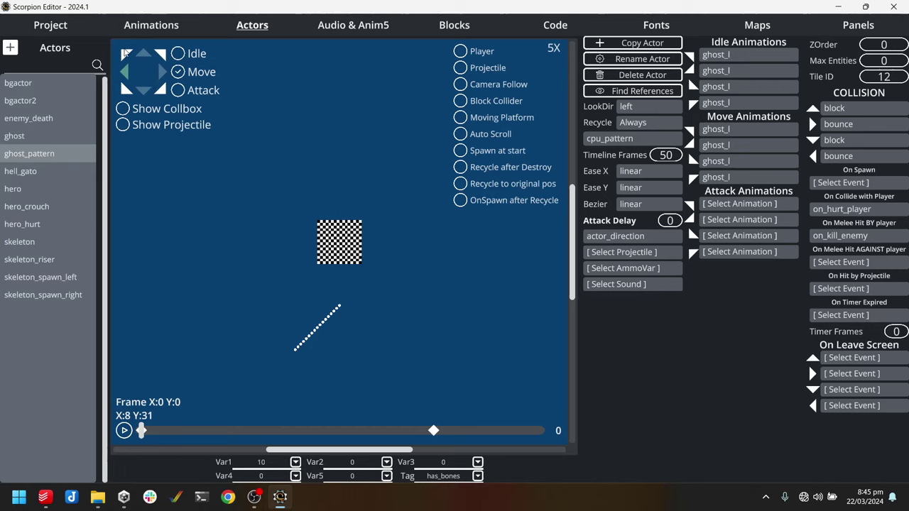
left_click(125, 55)
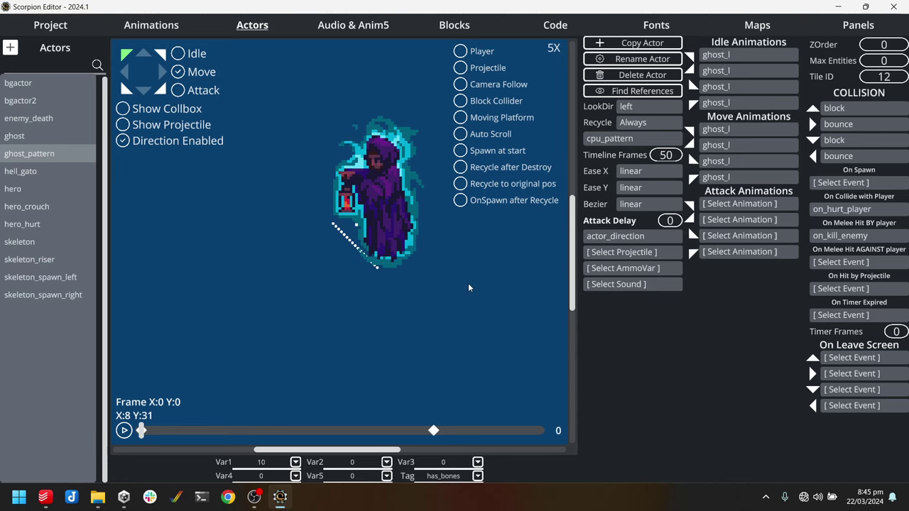
left_click(123, 431)
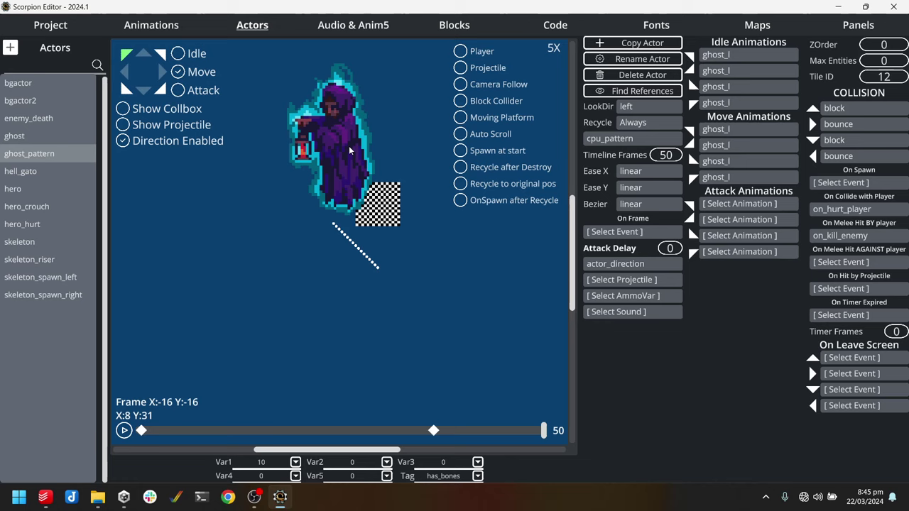
Step: Move the pattern's end point to X:-64, Y:0 and set the timeline to 100 frames
left_click_drag(349, 150, 215, 198)
middle_click_drag(313, 201, 376, 259)
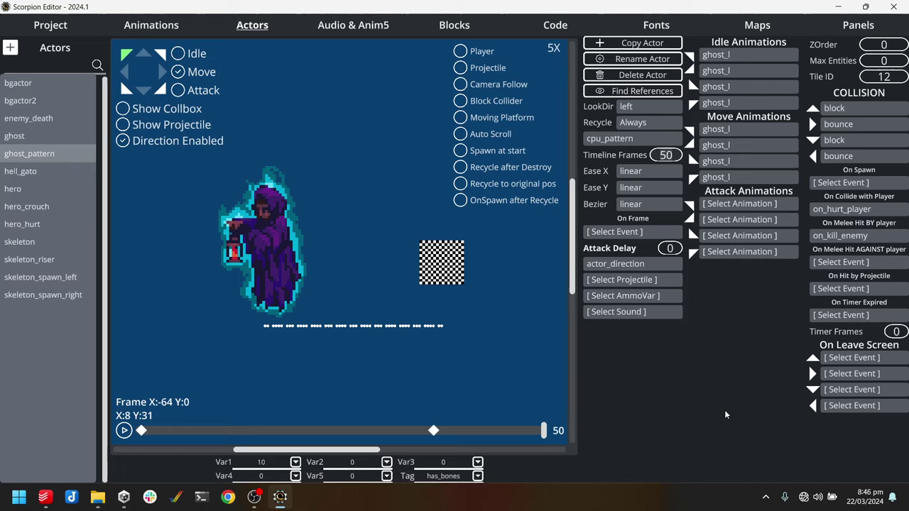
key("BackSpace")
key("BackSpace")
type("100")
key("Return")
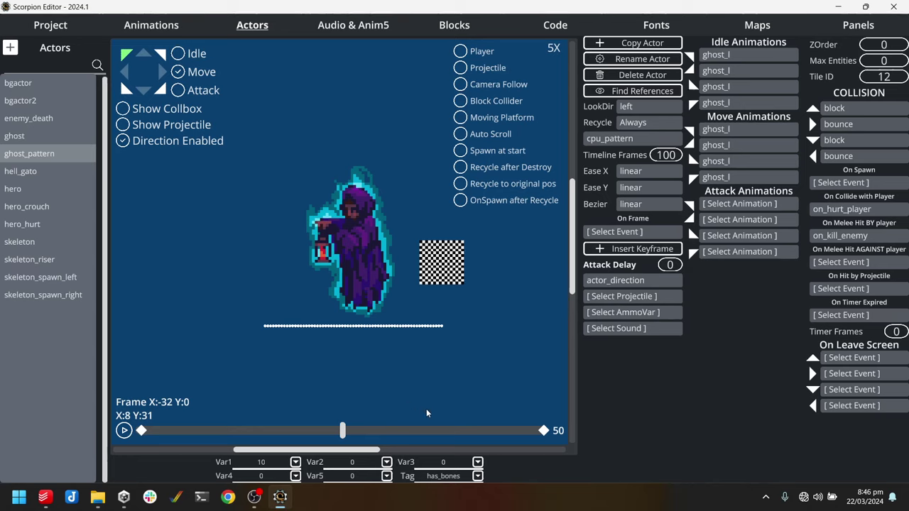
Step: Add a midpoint keyframe lifting the ghost to Y -64, then play the arched path
left_click_drag(344, 431, 127, 432)
left_click(124, 430)
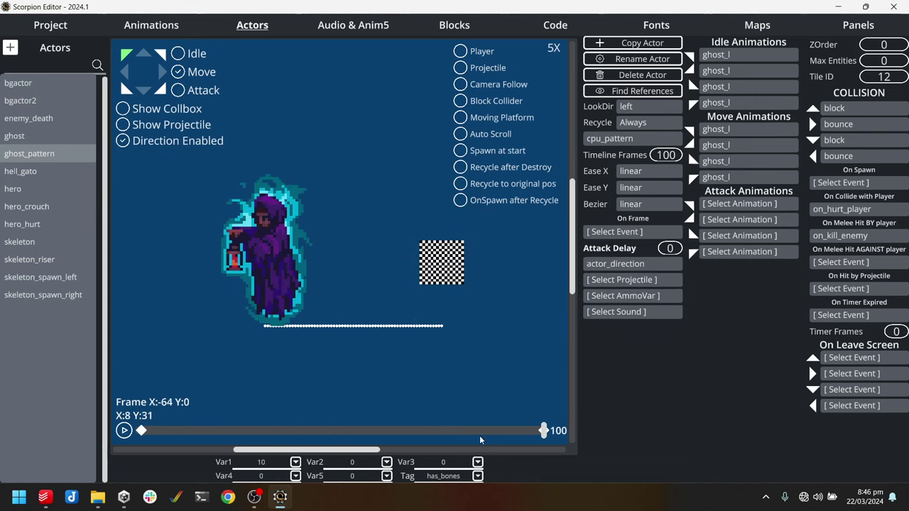
left_click_drag(545, 431, 342, 435)
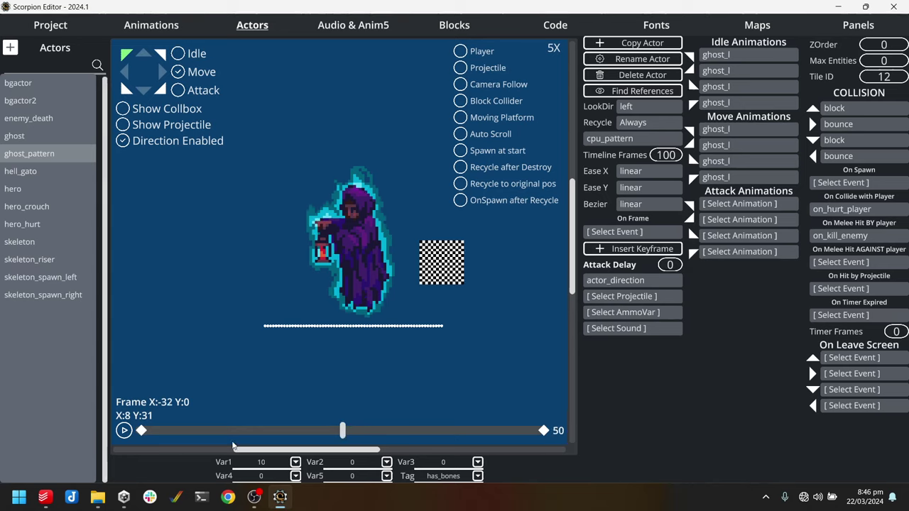
left_click_drag(357, 227, 369, 151)
key("Up")
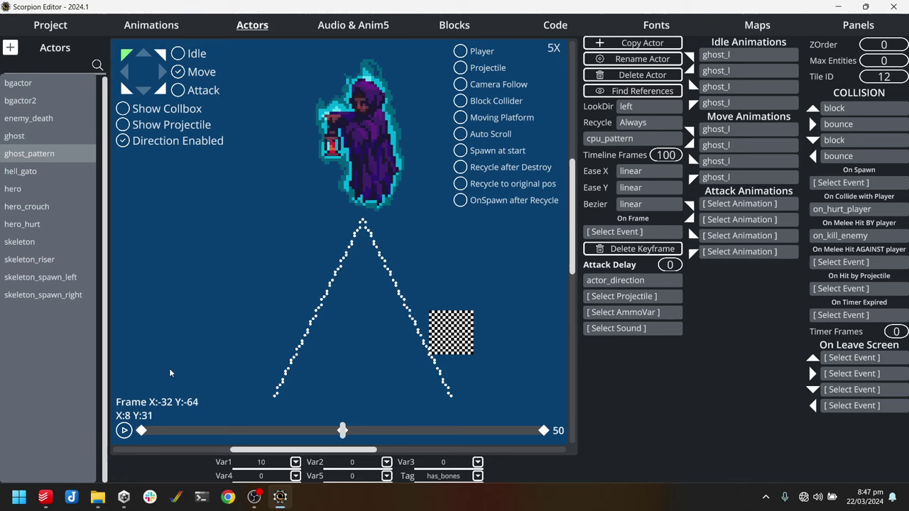
left_click(125, 430)
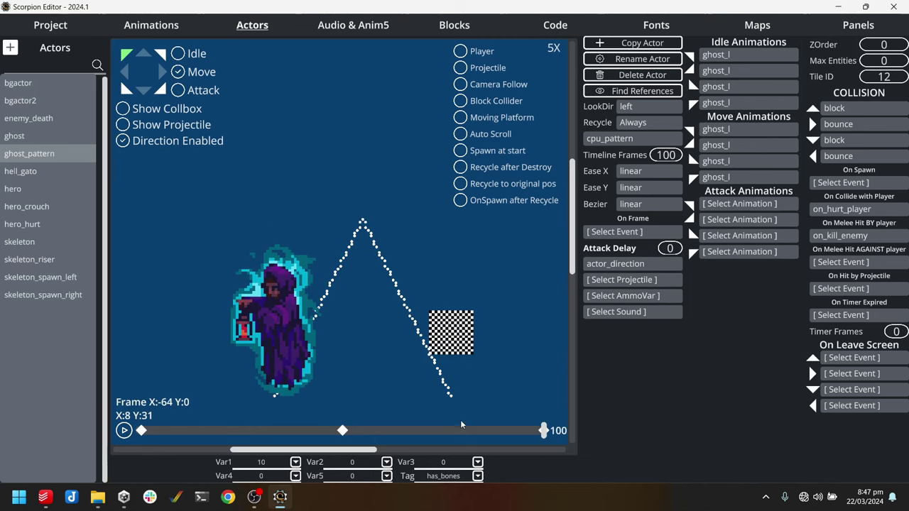
Step: Replay the arched path from the start through to the final frame
left_click_drag(544, 431, 139, 431)
left_click(125, 431)
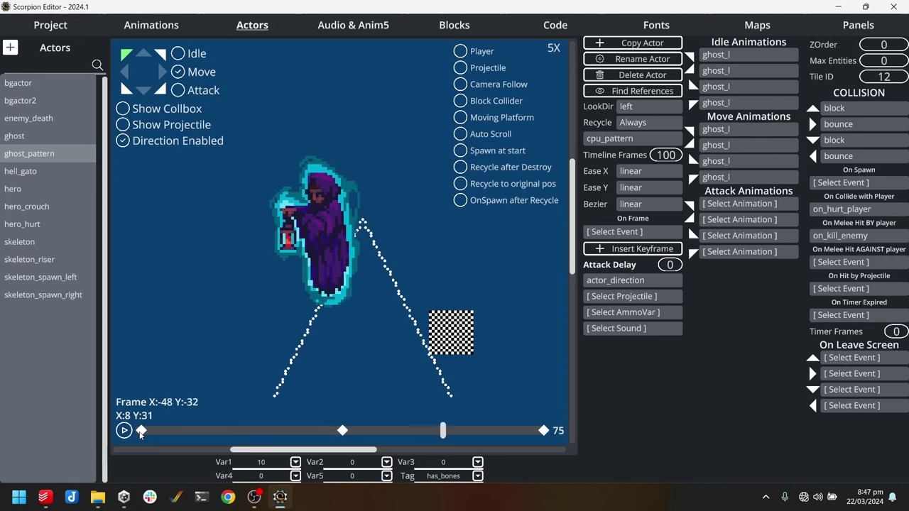
left_click_drag(141, 431, 230, 431)
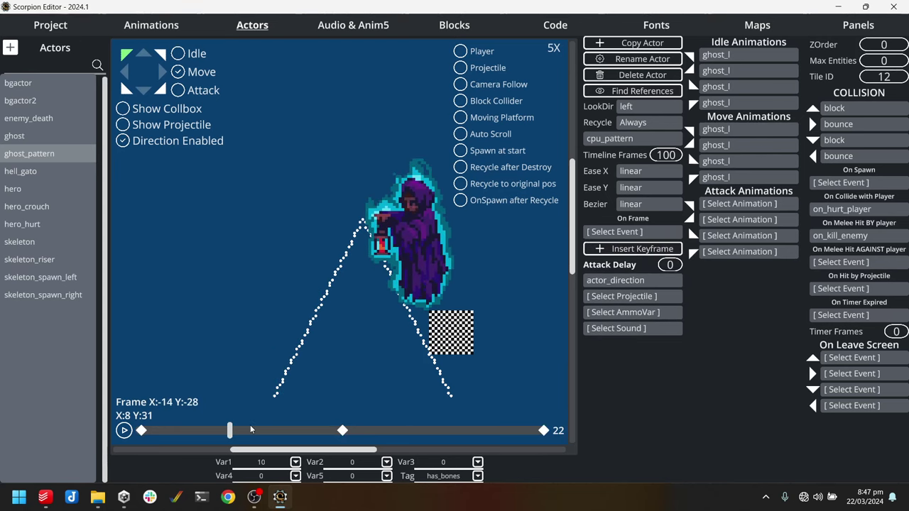
left_click(649, 189)
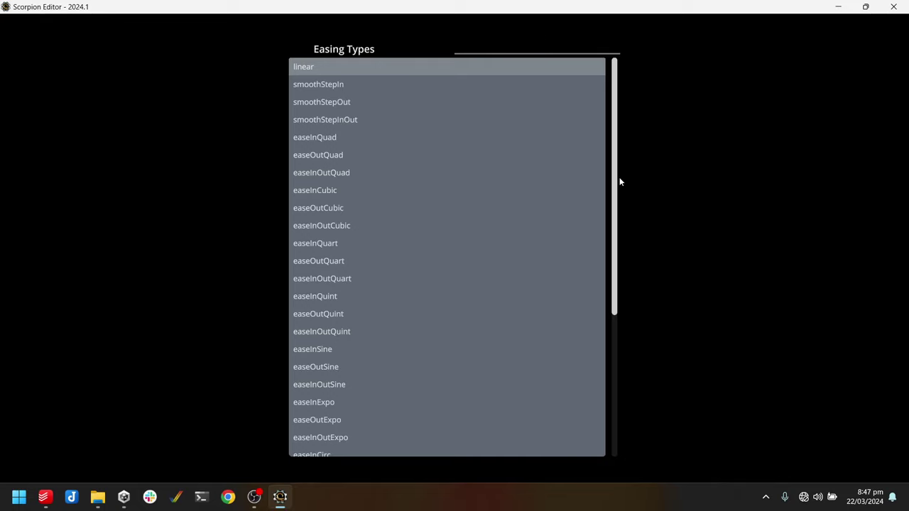
Step: Give the first path section easeInQuad vertical easing
left_click_drag(619, 182, 684, 174)
left_click(684, 174)
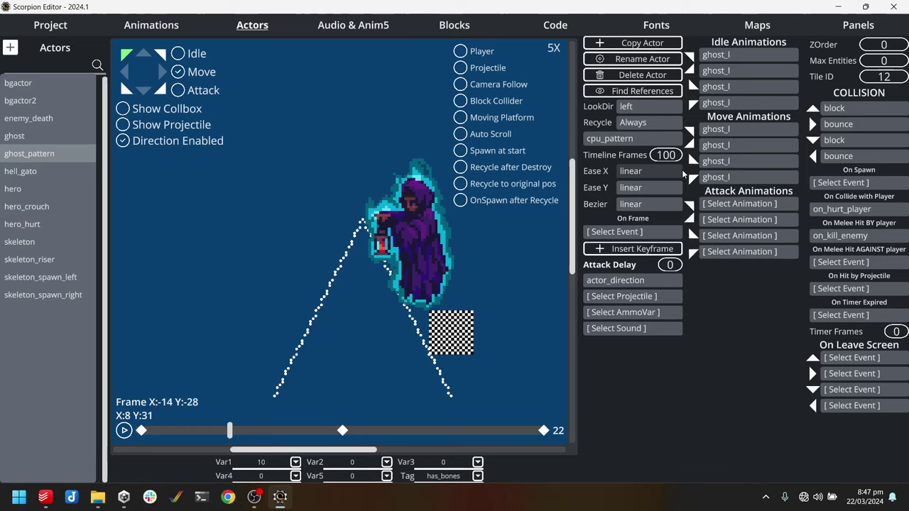
left_click(648, 186)
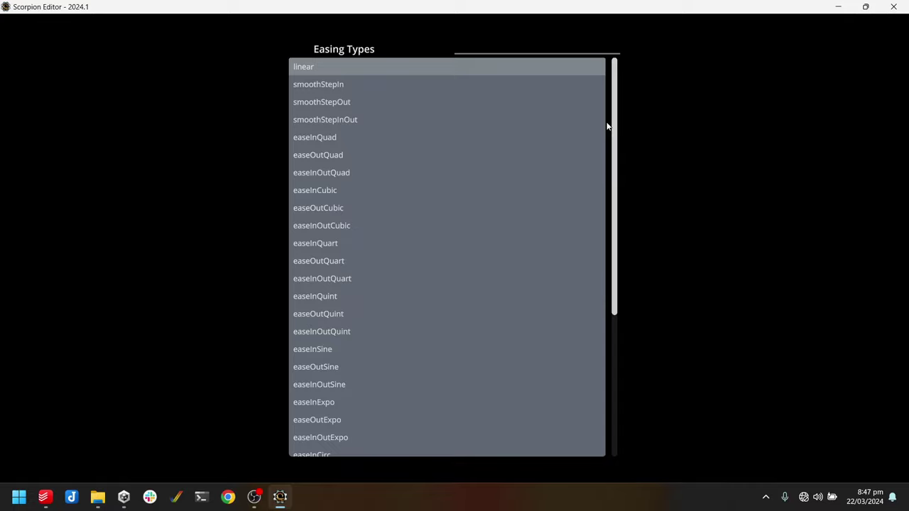
left_click(327, 138)
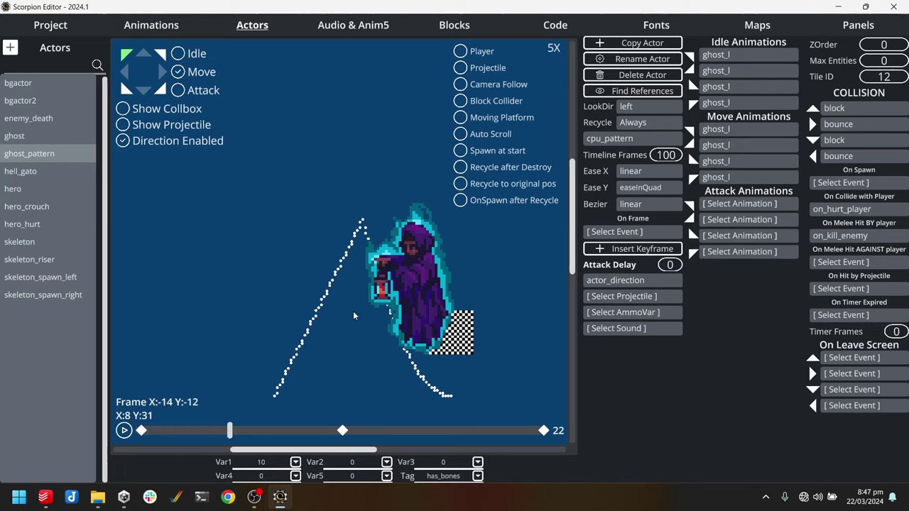
Step: Give the second section easeOutQuad horizontal easing and replay the path
left_click_drag(229, 431, 464, 432)
left_click(654, 170)
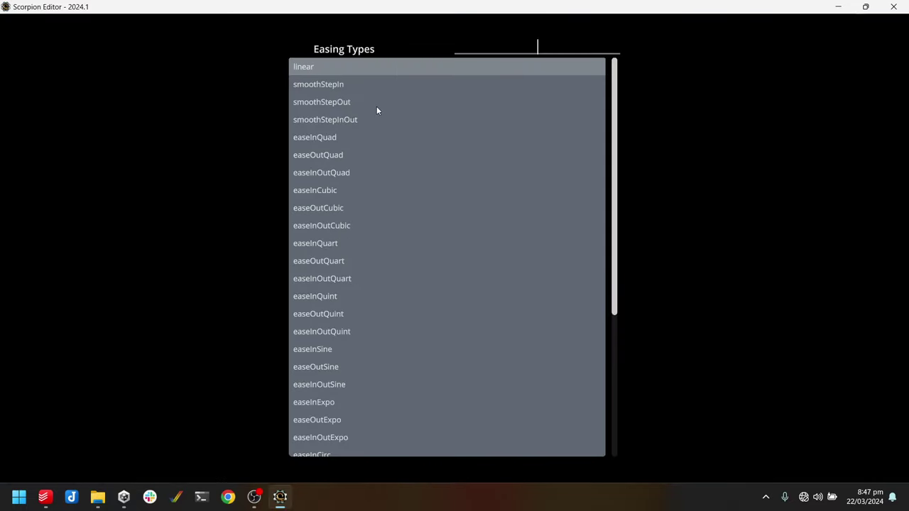
left_click(336, 155)
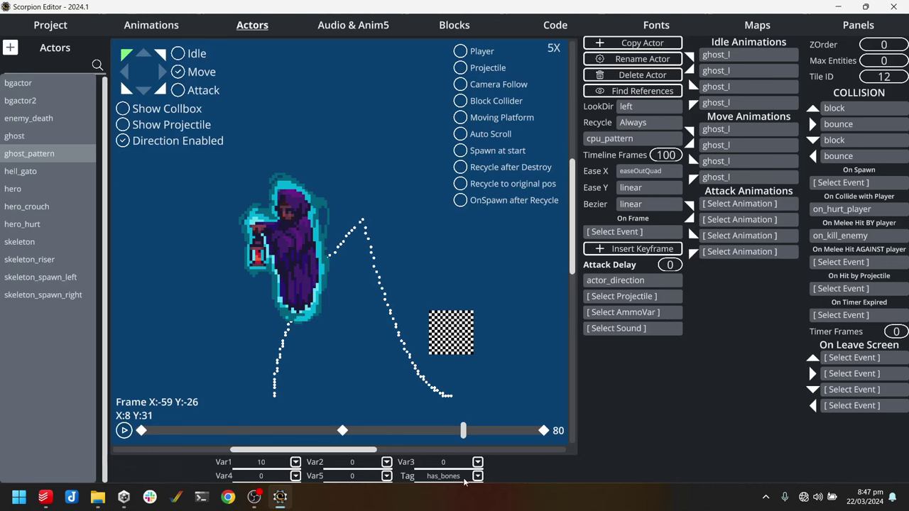
left_click_drag(463, 434, 118, 436)
left_click(123, 432)
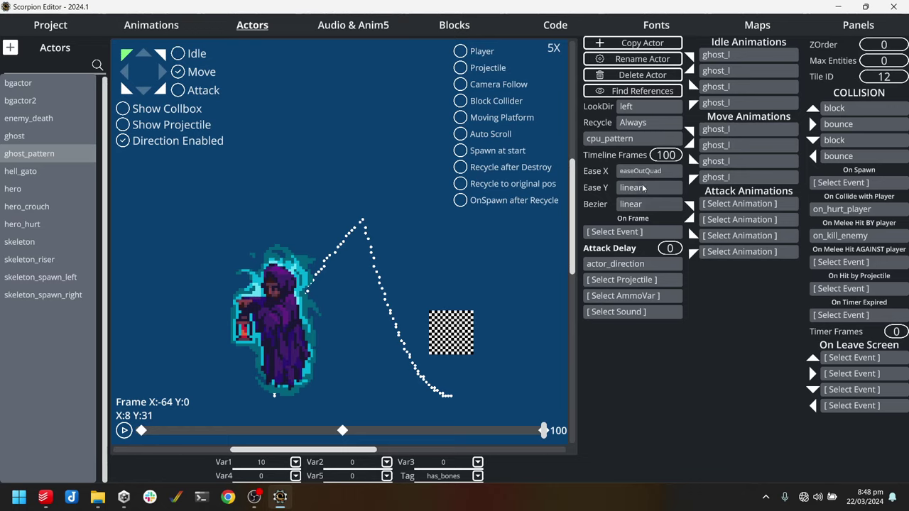
Step: Set easeOutQuad vertical on the second section and easeInQuad horizontal on the first, then replay
left_click(651, 187)
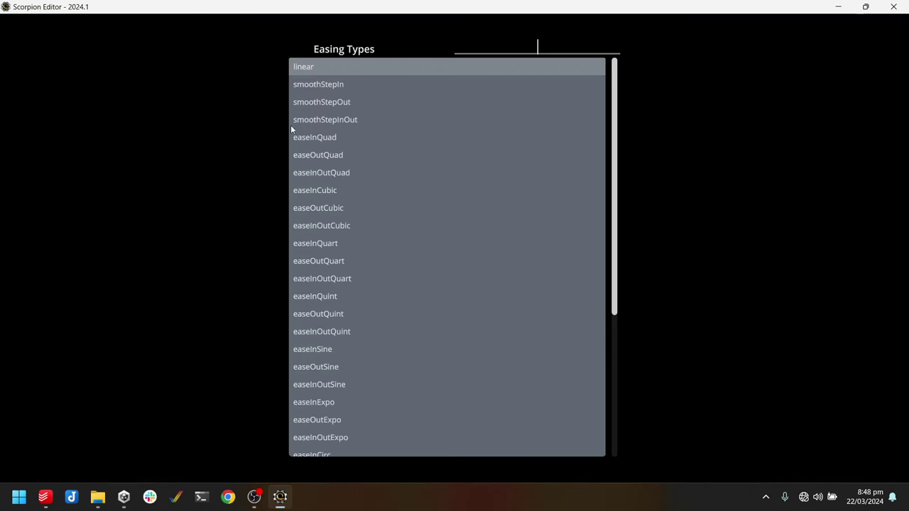
left_click(329, 156)
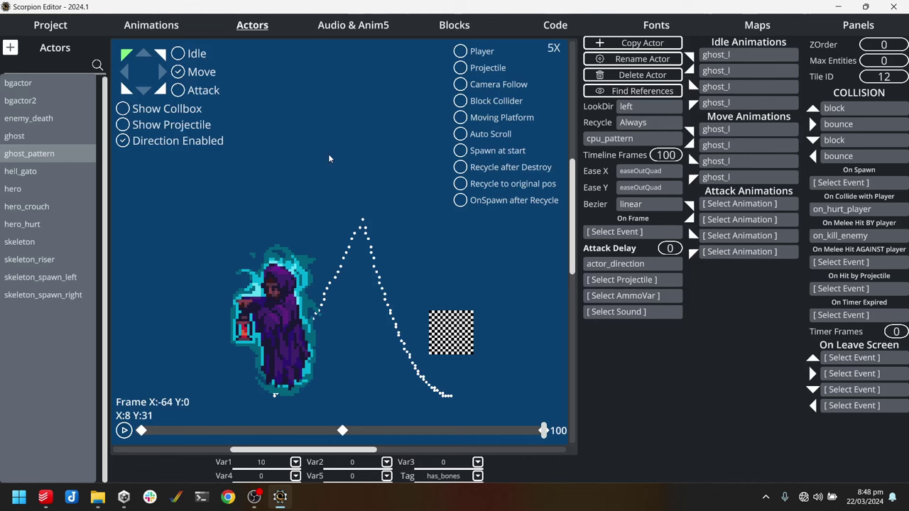
left_click_drag(544, 431, 226, 432)
left_click(658, 171)
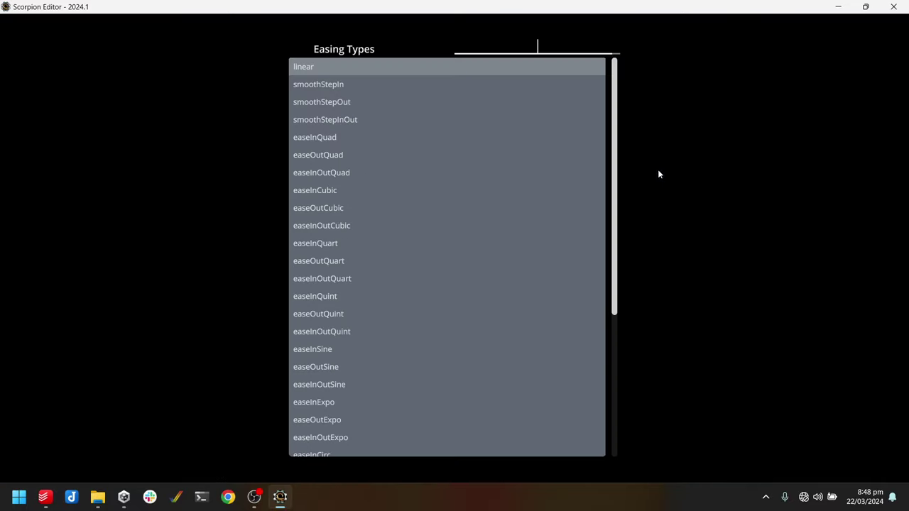
left_click(324, 137)
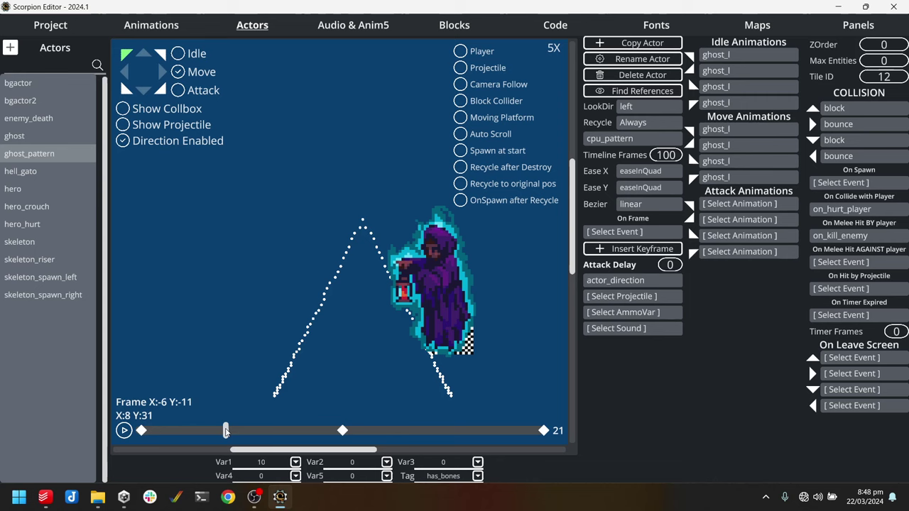
left_click(124, 431)
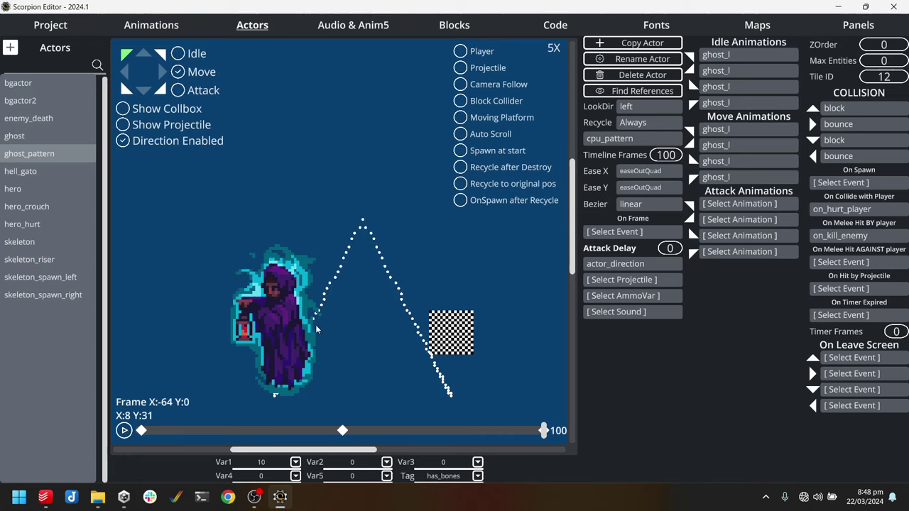
left_click(124, 431)
left_click(125, 432)
Step: Make the first path section a quadratic Bezier with its control point pulled up-left near X:-84
left_click_drag(543, 431, 258, 431)
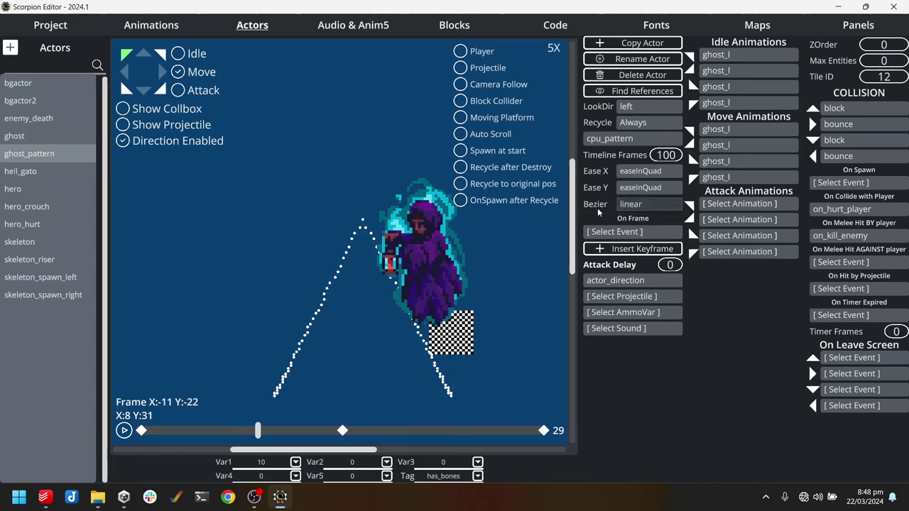
left_click(646, 206)
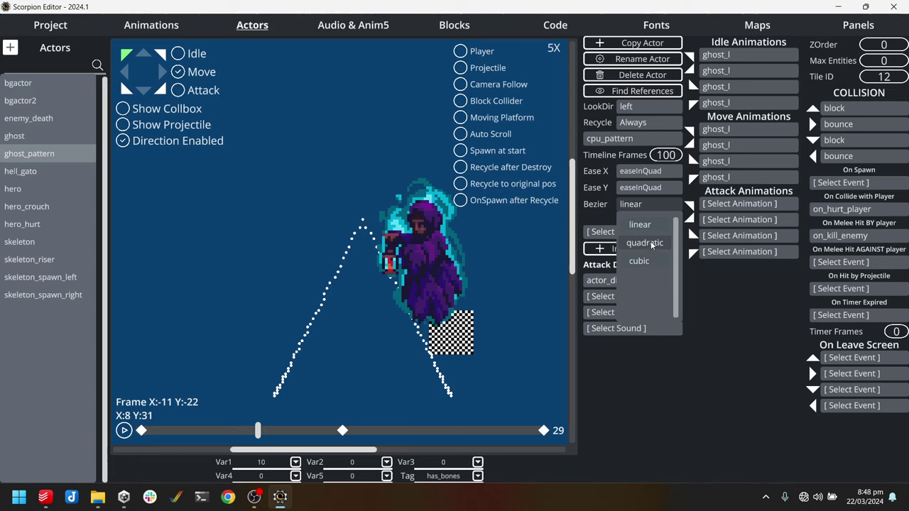
left_click(652, 244)
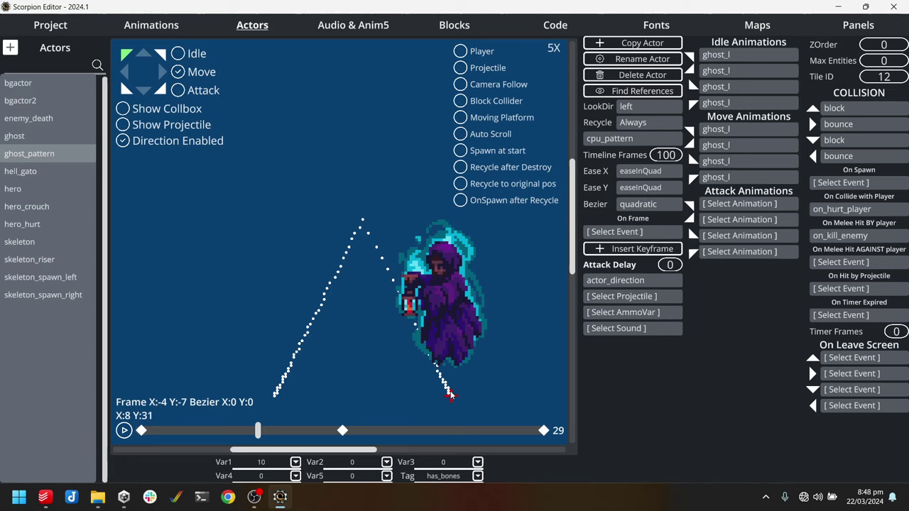
left_click_drag(428, 398, 367, 384)
left_click_drag(325, 361, 279, 245)
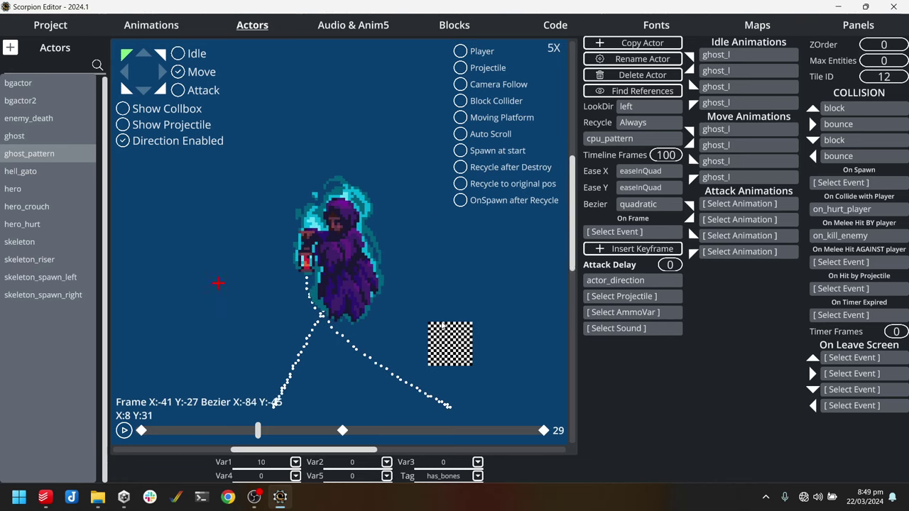
Step: Make the second section a quadratic Bezier, drag its control point upward, and play the figure-eight
left_click(125, 432)
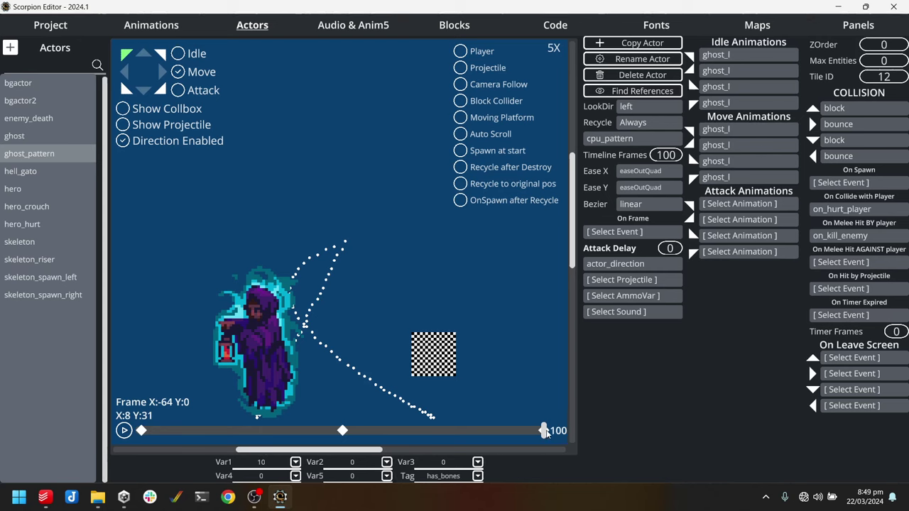
mouse_move(545, 431)
left_mouse_down()
mouse_move(483, 427)
mouse_move(544, 431)
left_mouse_up()
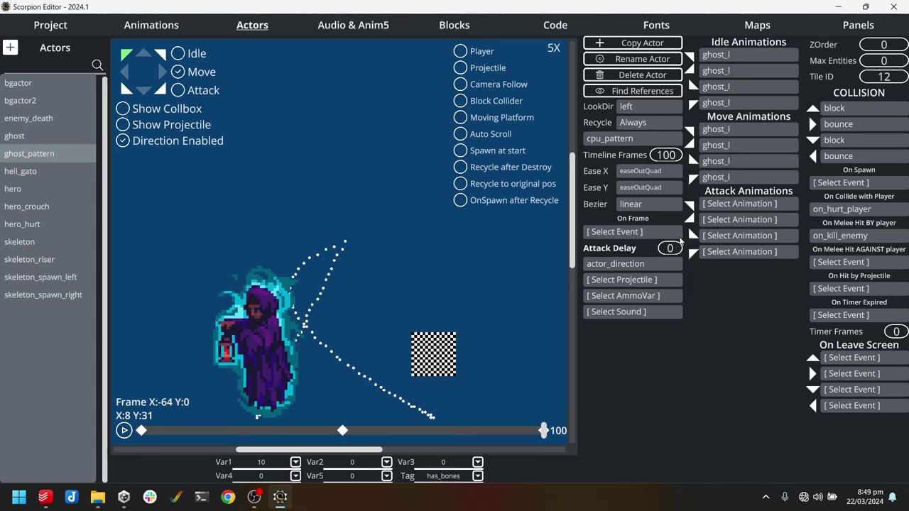
left_click(665, 206)
left_click(644, 243)
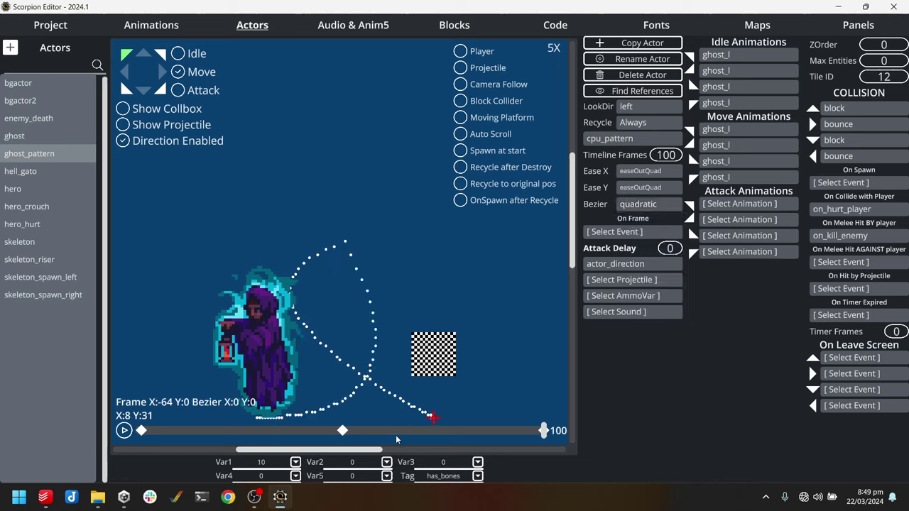
left_click_drag(434, 417, 471, 303)
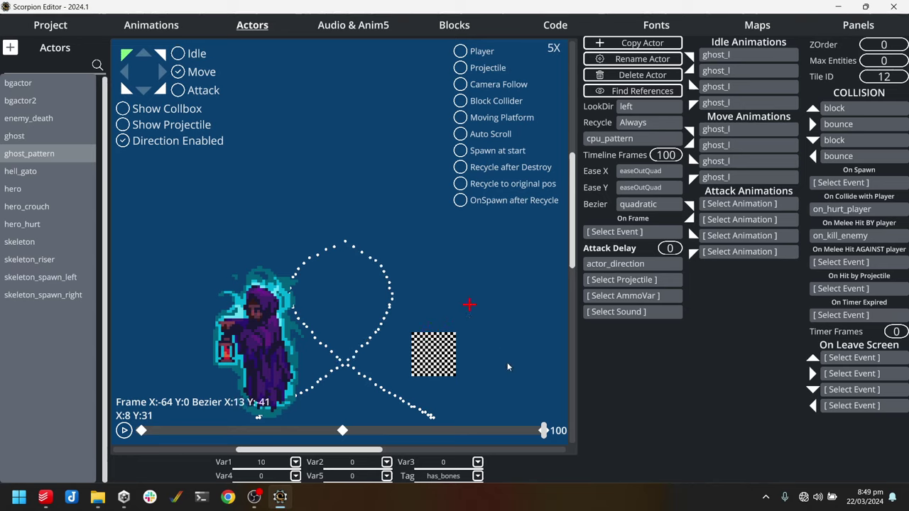
left_click(124, 431)
Step: Try editing map_new, dismiss the left-direction error, and return to ghost_pattern's actor page
left_click(731, 27)
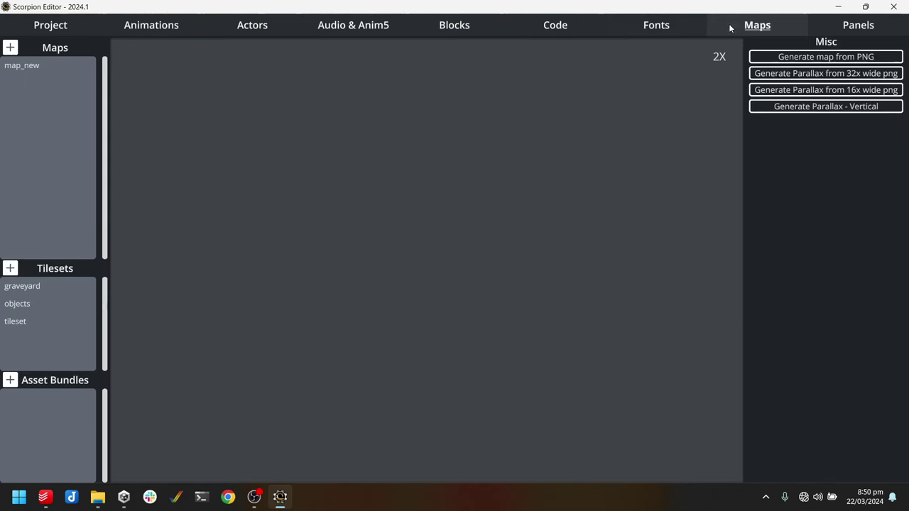
left_click(41, 63)
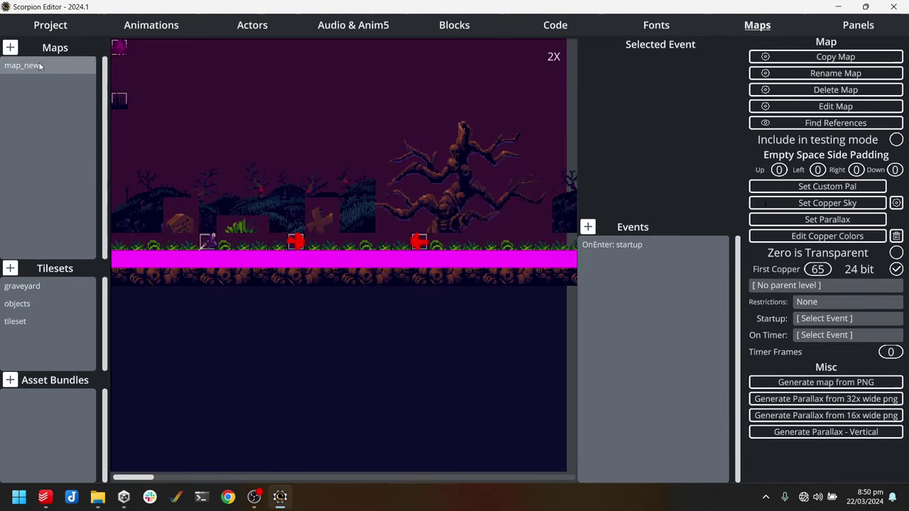
left_click(860, 106)
left_click(645, 405)
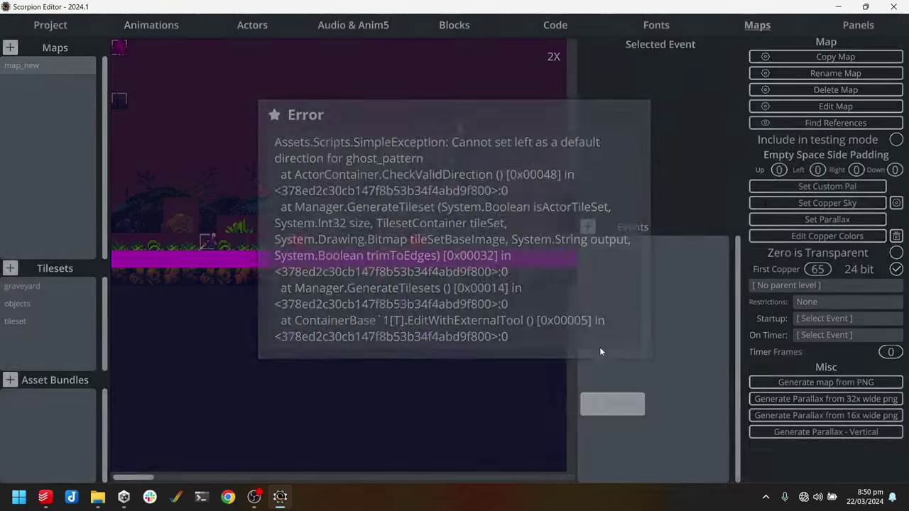
left_click(274, 25)
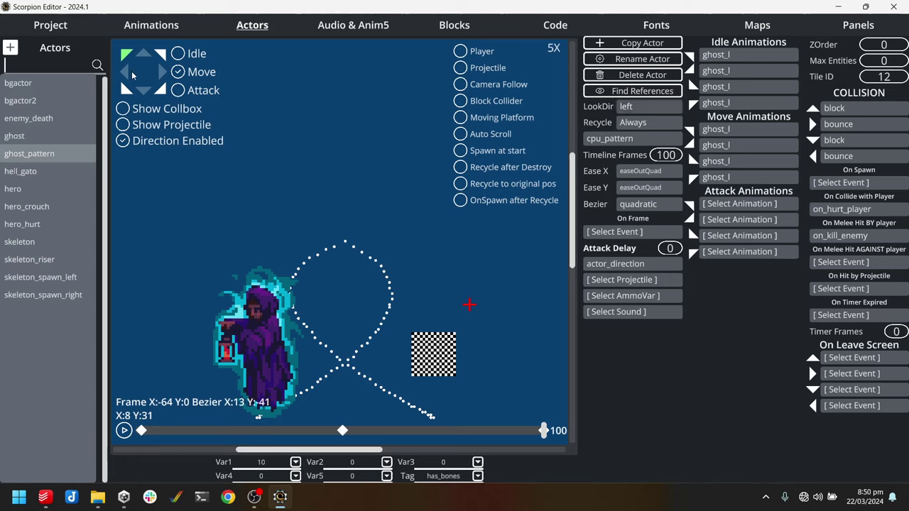
Step: Set ghost_pattern's default look direction to upleft
left_click(642, 111)
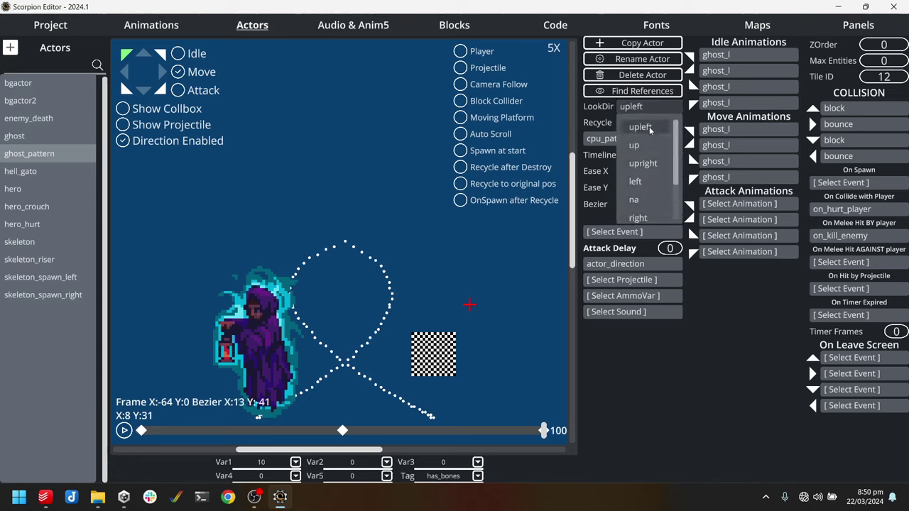
left_click(639, 124)
scroll(333, 243, "down", 2)
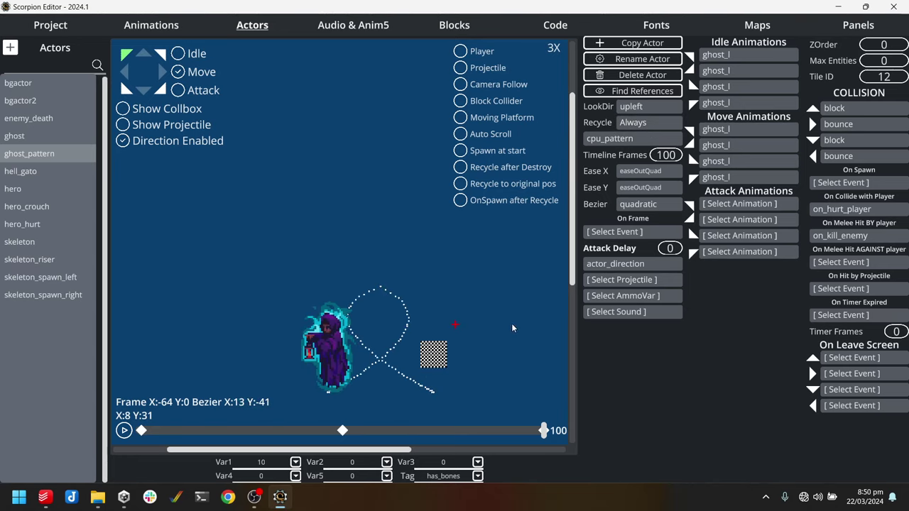
middle_click_drag(511, 323, 218, 142)
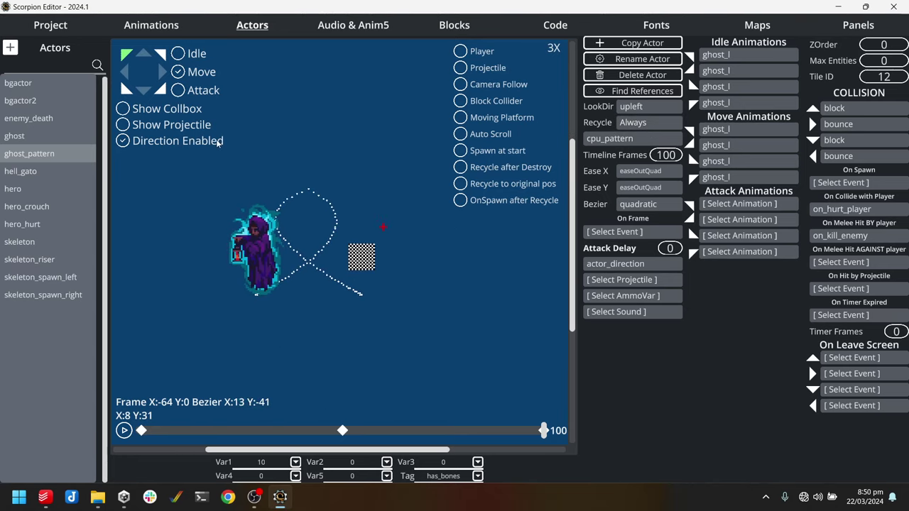
Step: Preview the path mirrored for the up-right, down-left and down-right directions
left_click(162, 55)
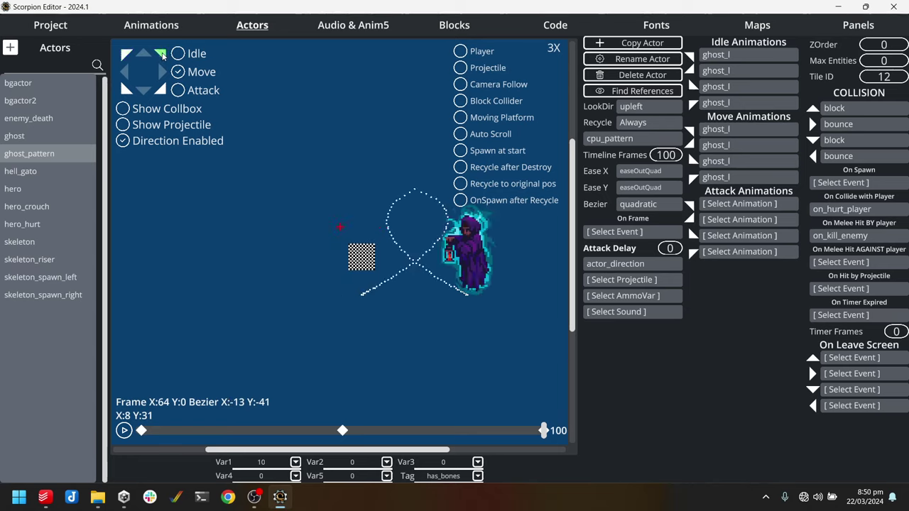
left_click(124, 430)
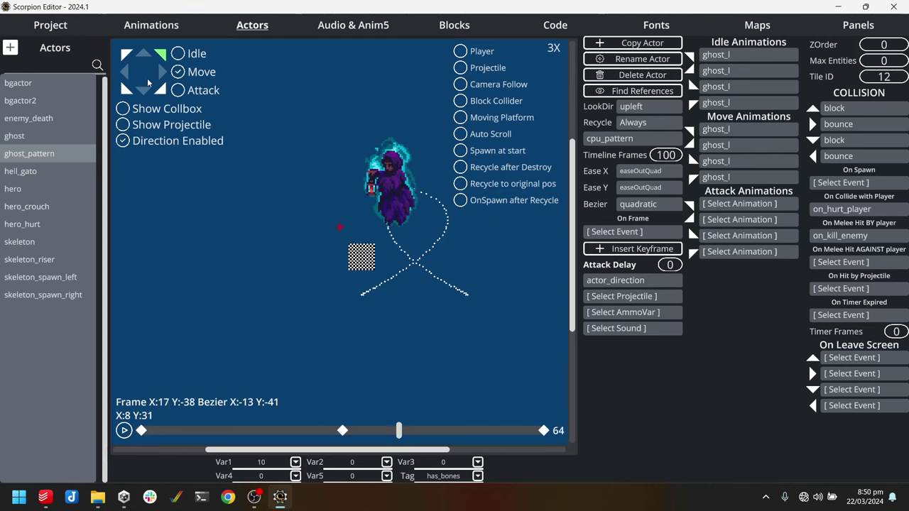
left_click(126, 90)
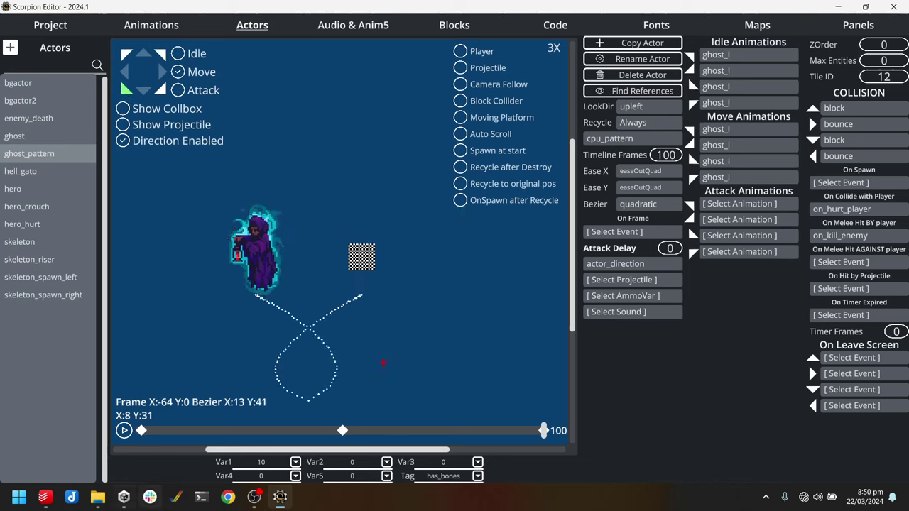
left_click(125, 430)
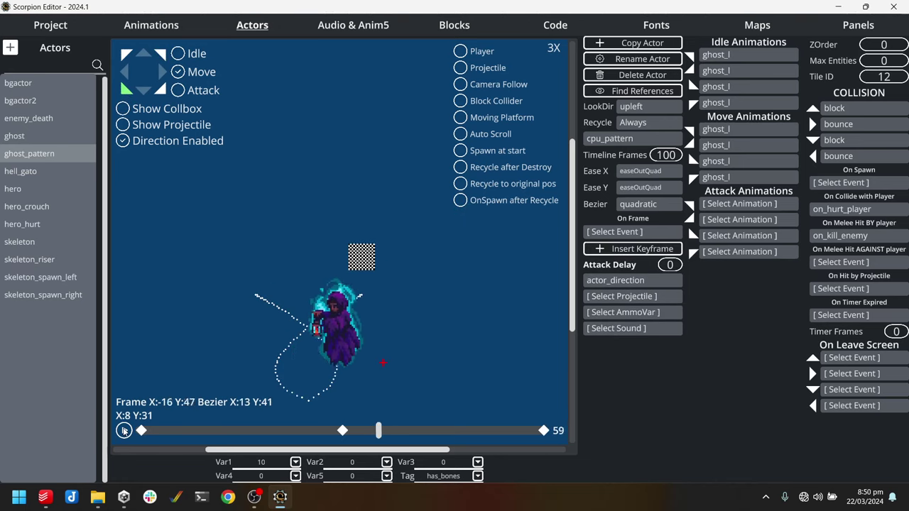
left_click(162, 90)
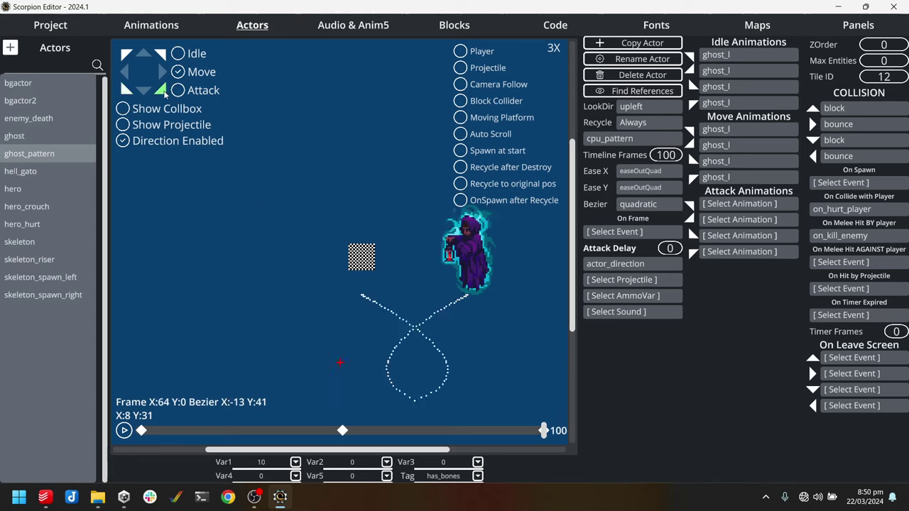
left_click(123, 430)
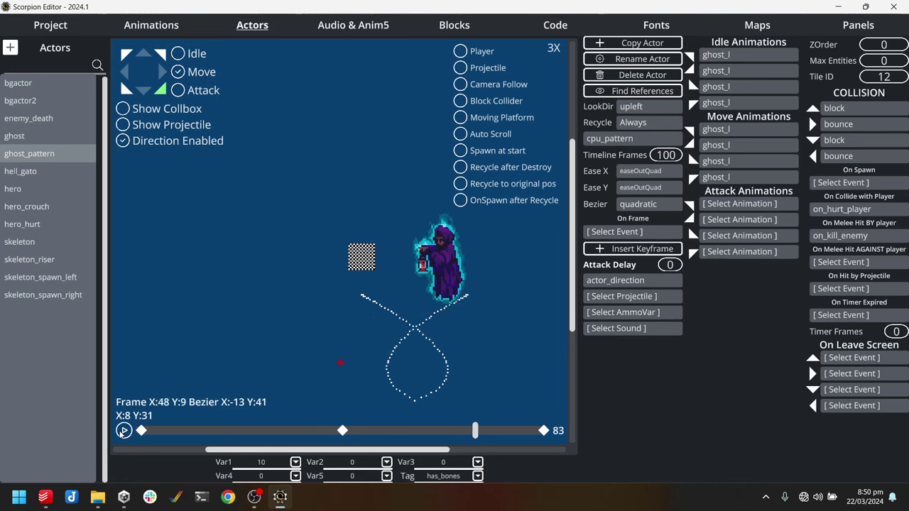
Step: Replay the path mirrored for up-left and up-right, then go to the Maps section
left_click(126, 54)
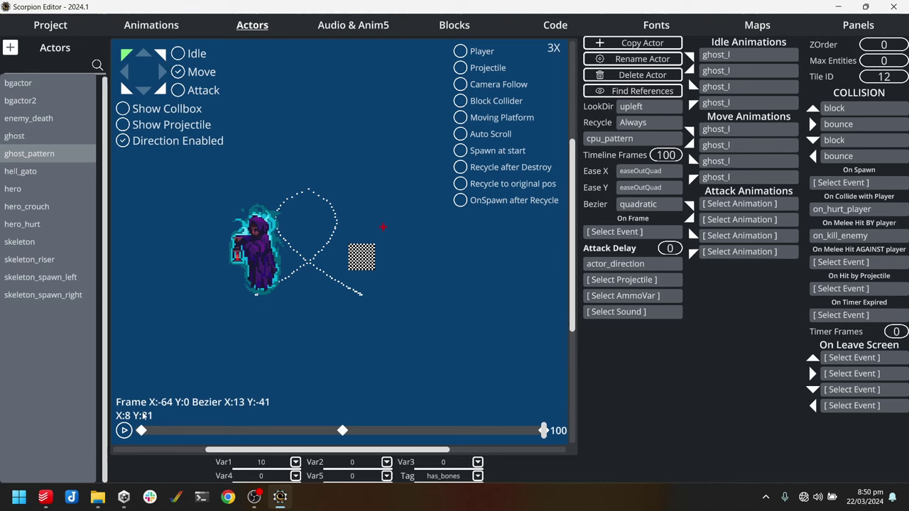
left_click(127, 431)
left_click(160, 54)
left_click(124, 431)
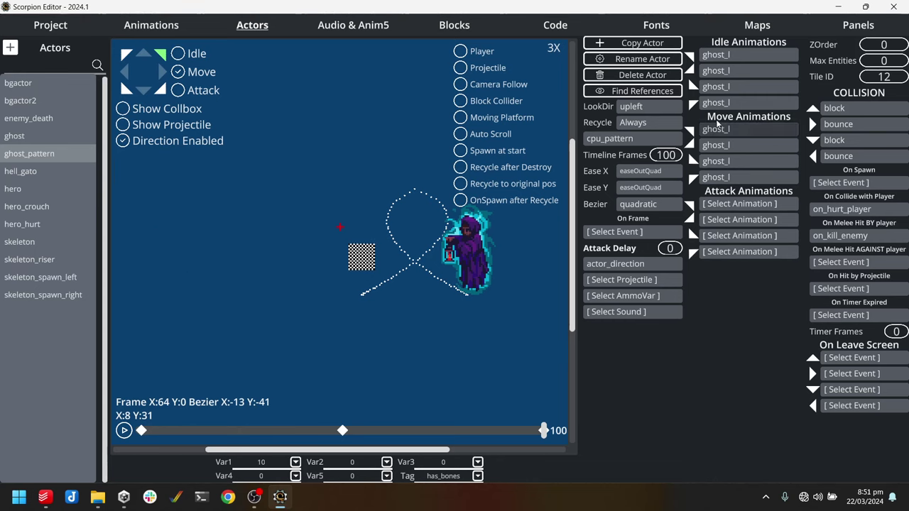
left_click(757, 24)
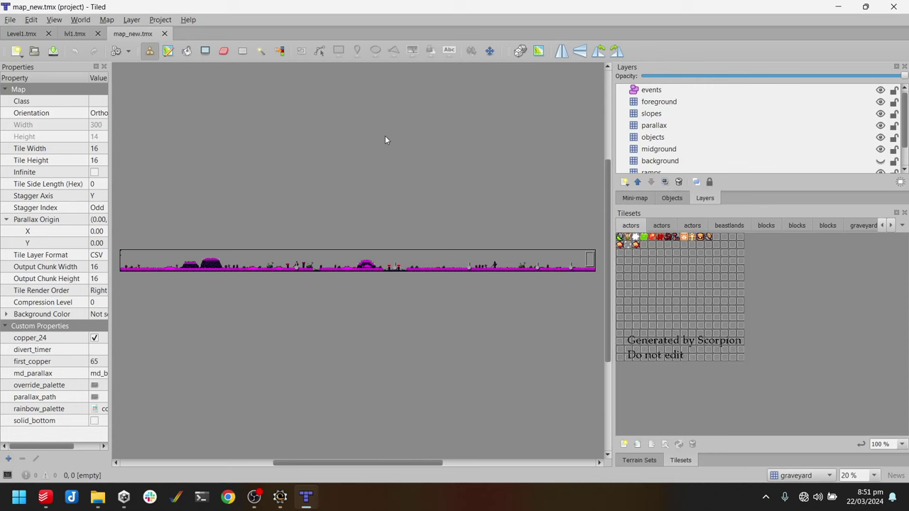
Step: Close the Level1 and lvl1 maps and pick the ghost_pattern tile 12 from the actors tileset
left_click(49, 33)
left_click(42, 34)
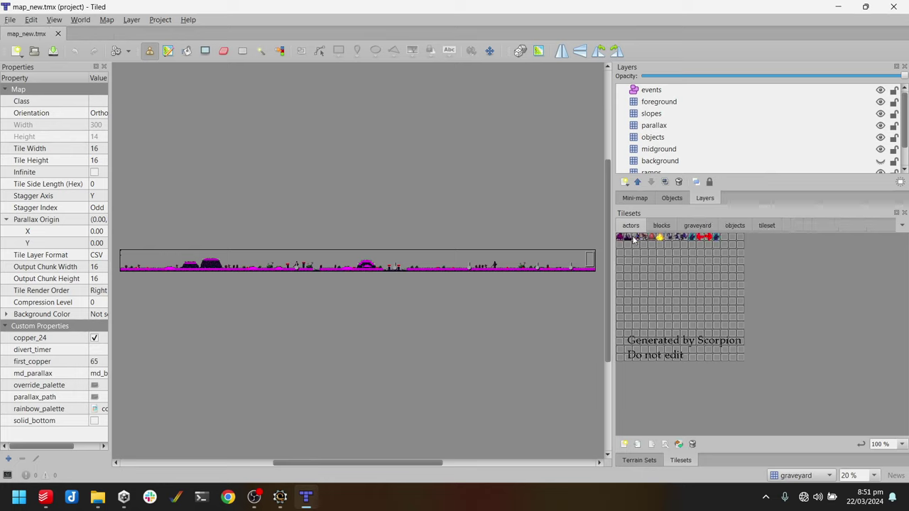
left_click(716, 239)
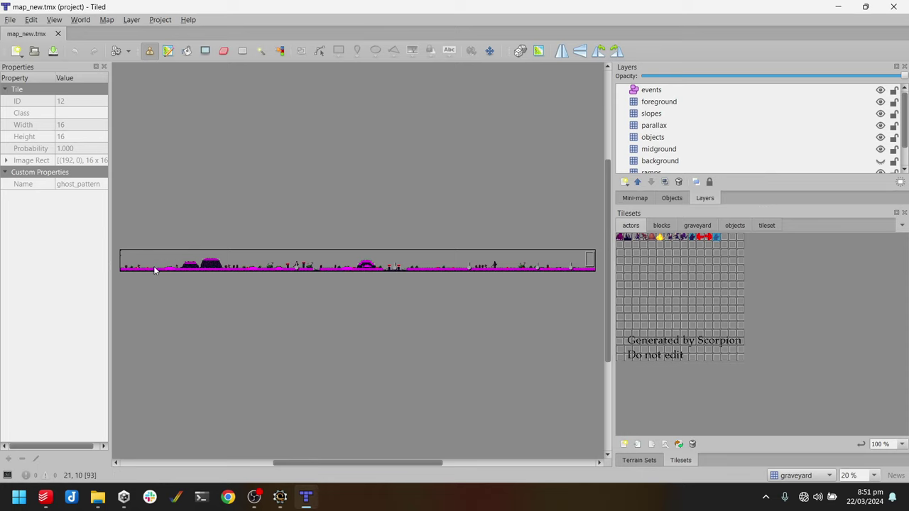
scroll(159, 263, "up", 7, "ctrl")
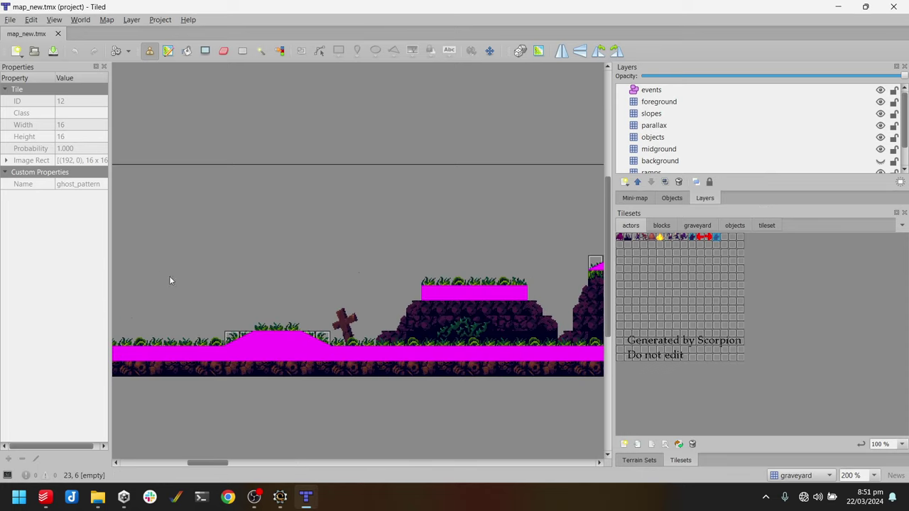
left_click_drag(217, 465, 177, 465)
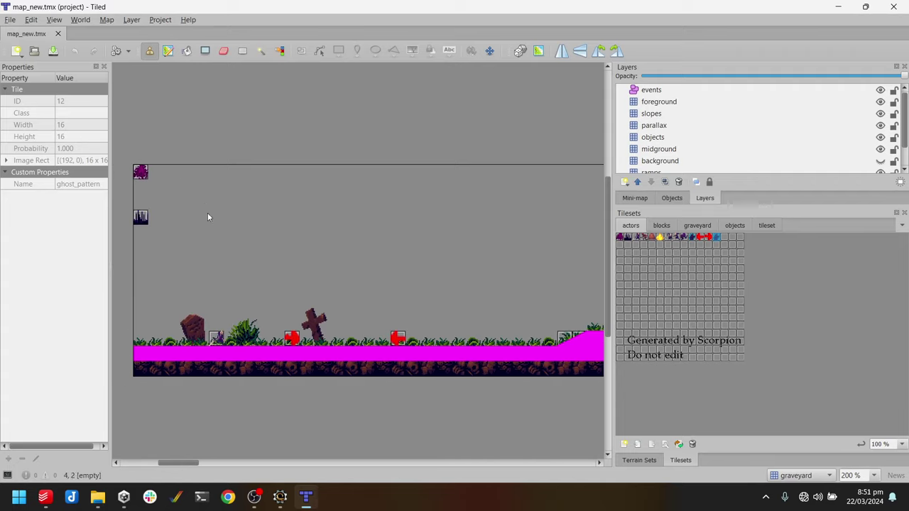
scroll(655, 108, "down", 1)
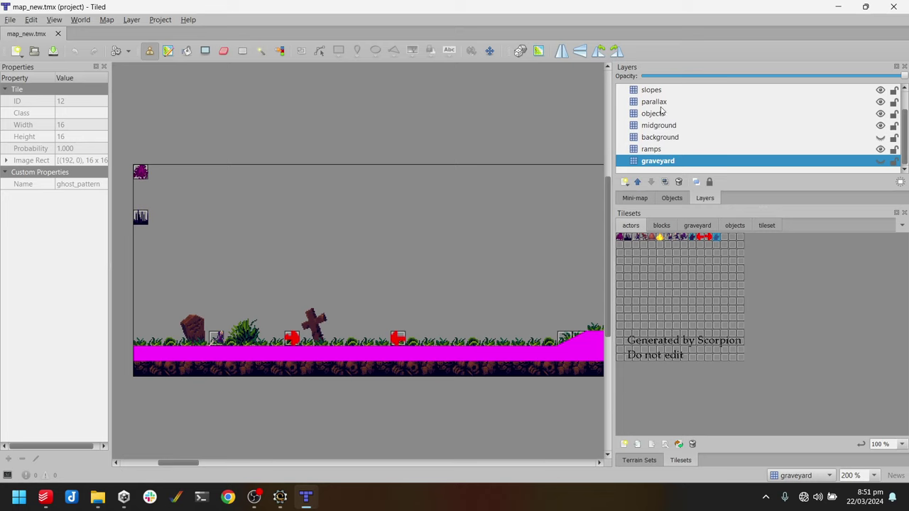
Step: Stamp the ghost tile on the objects layer in the sky above the ground and save map_new
left_click(657, 114)
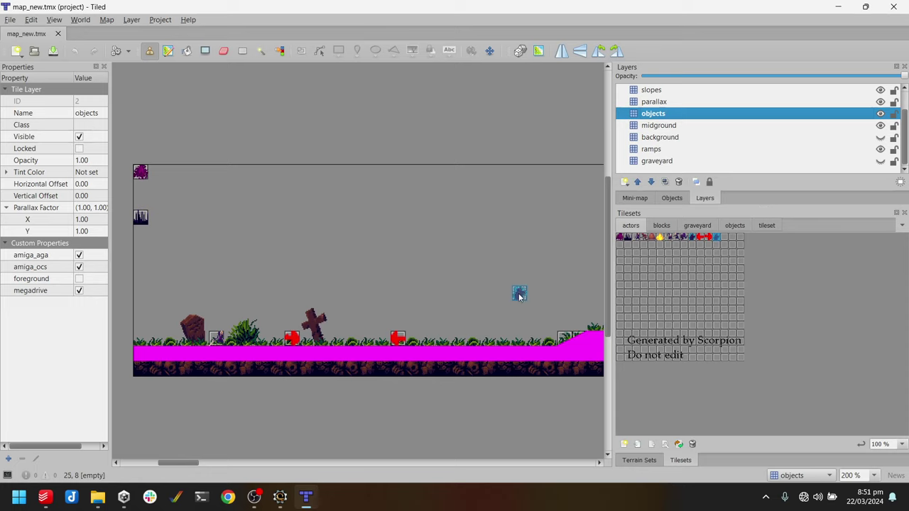
left_click(519, 296)
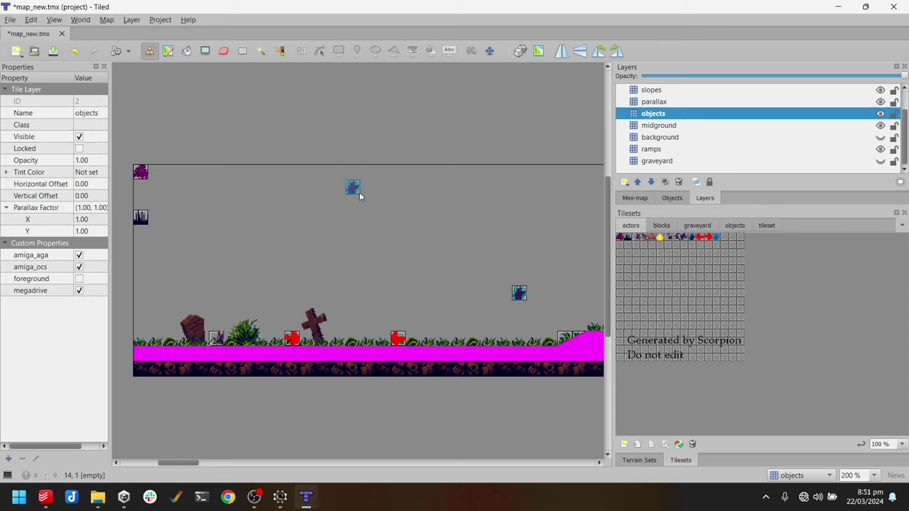
key("ctrl+s")
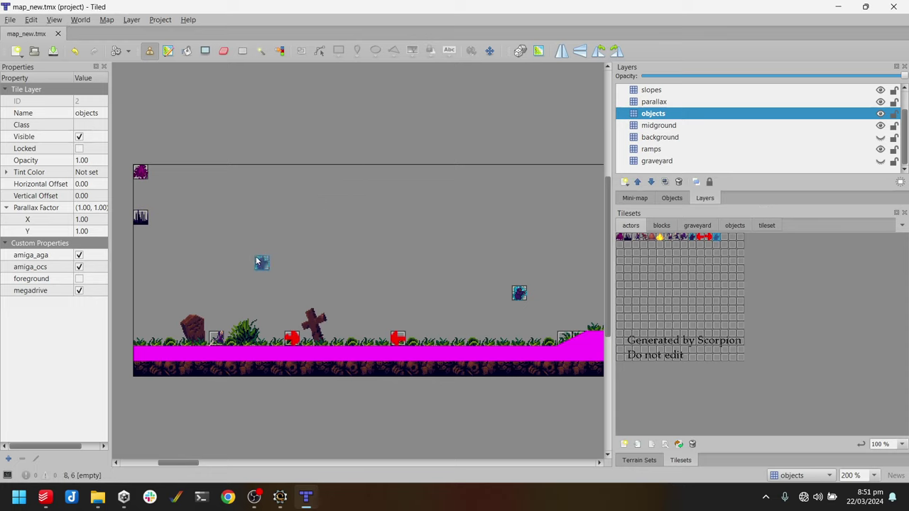
Step: Return to Scorpion Editor and compile and run the project in WinUAE
left_click(839, 8)
left_click(71, 25)
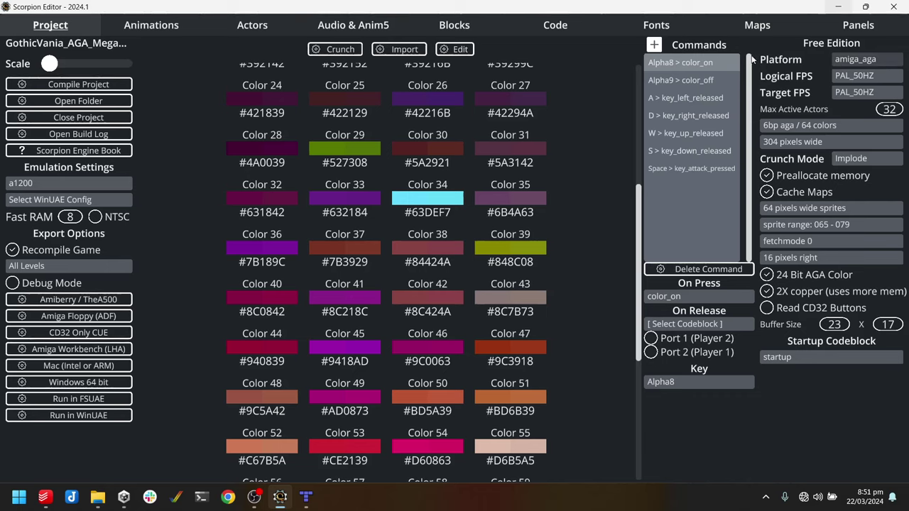
left_click(86, 419)
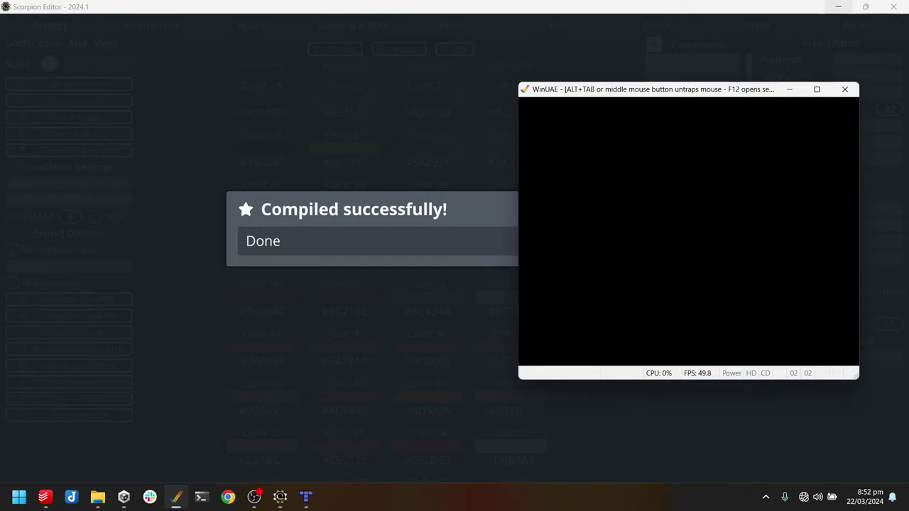
Step: Swing the sword and walk the hero left and right through the graveyard until the ghost appears
key("ctrl")
key("Right")
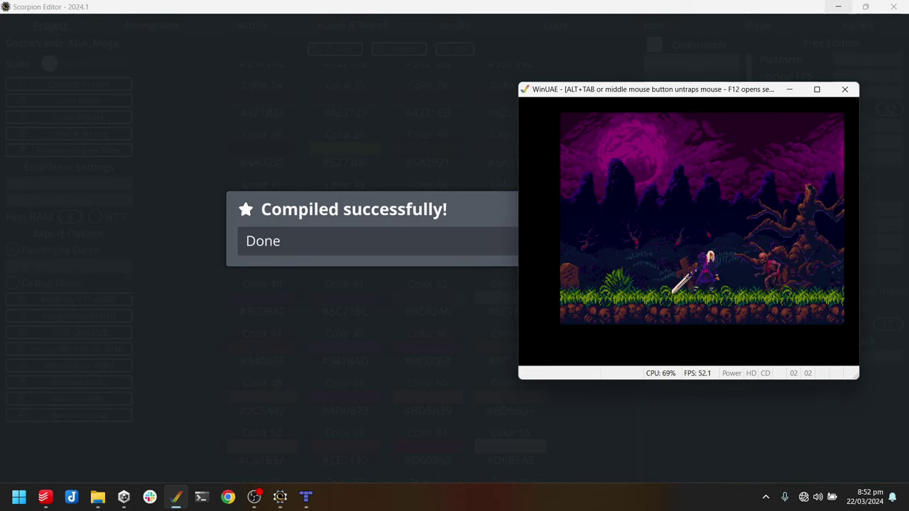
key("Left")
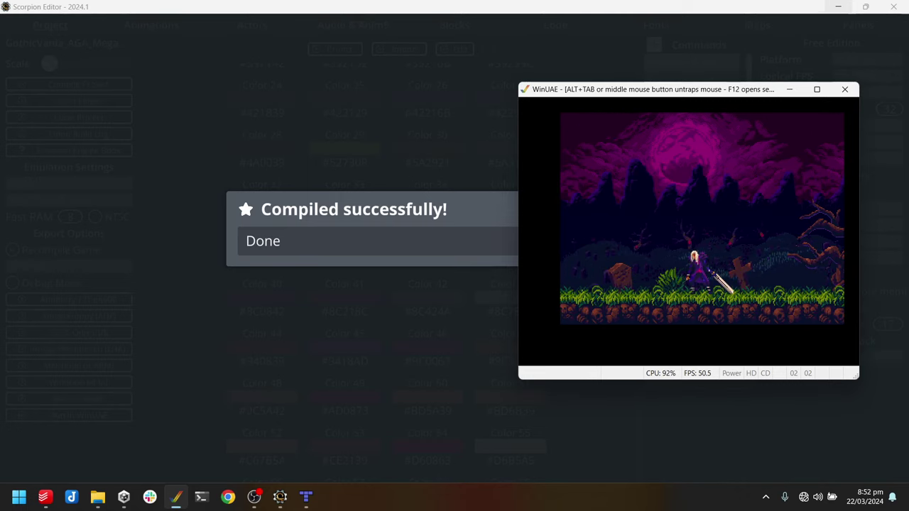
key("Right")
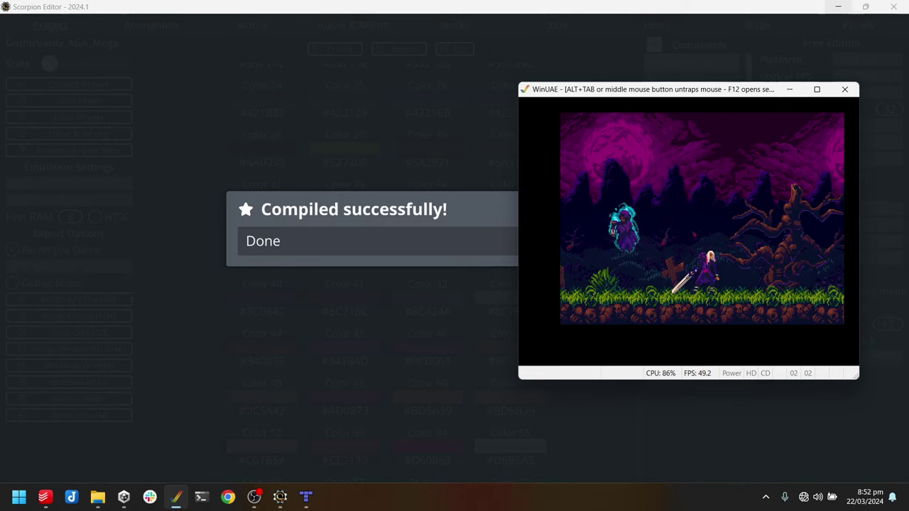
key("Left")
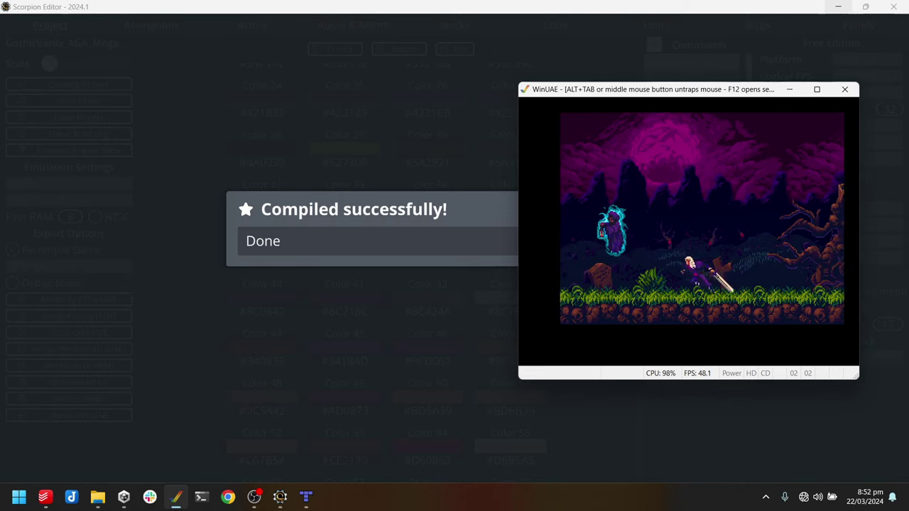
key("Right")
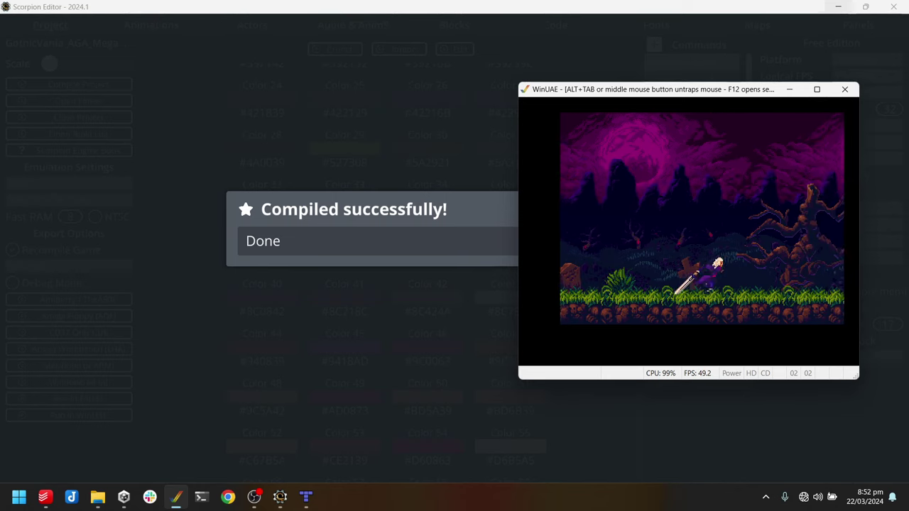
key("Right")
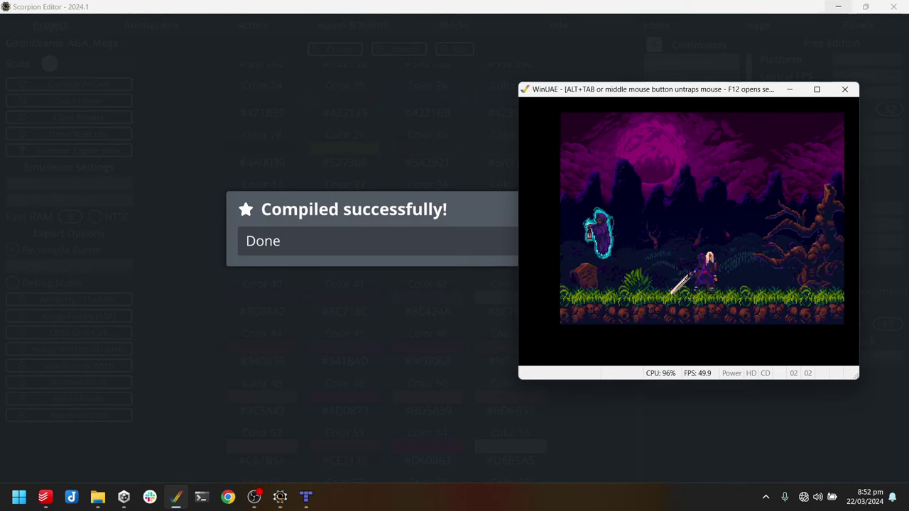
Step: Walk the hero further right, then quit WinUAE and dismiss the compile success message
key("Right")
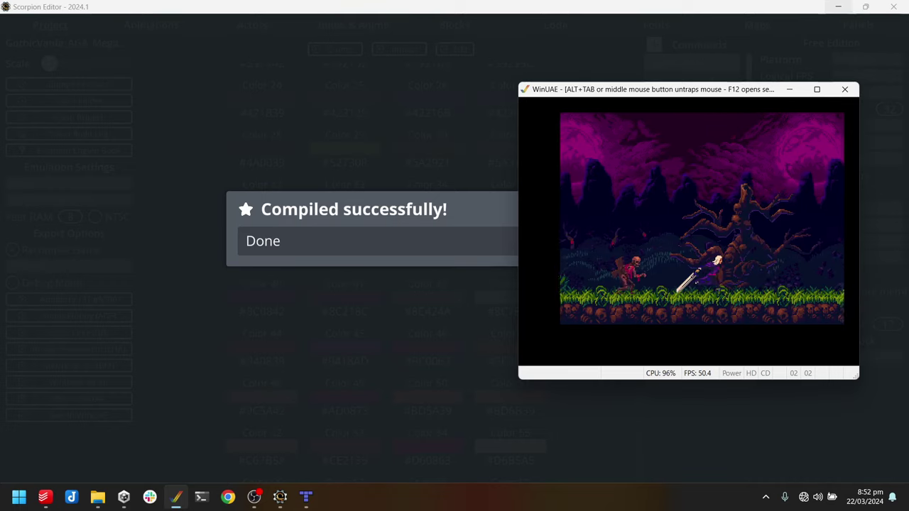
key("alt+F4")
left_click(644, 290)
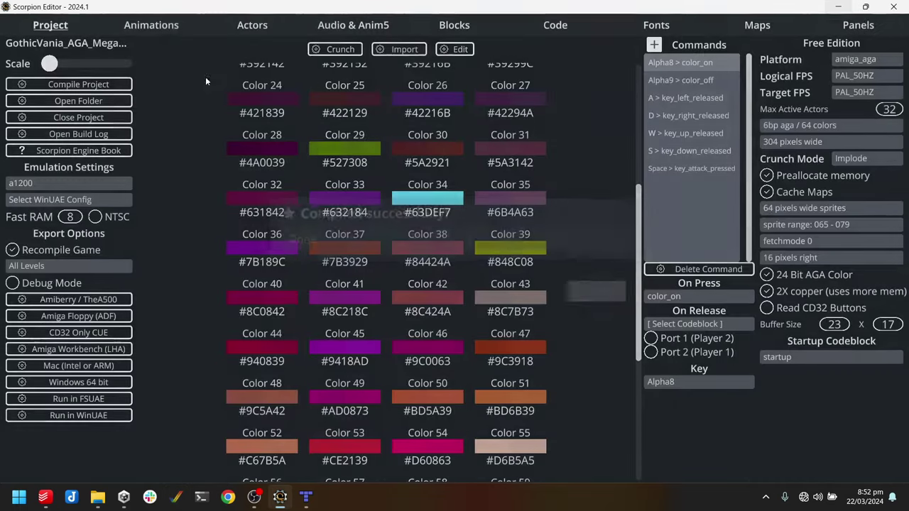
Step: Set bgactor's movement to CPU Camera Lock (cpu_cameralock) in the Actors editor
left_click(252, 25)
left_click(170, 26)
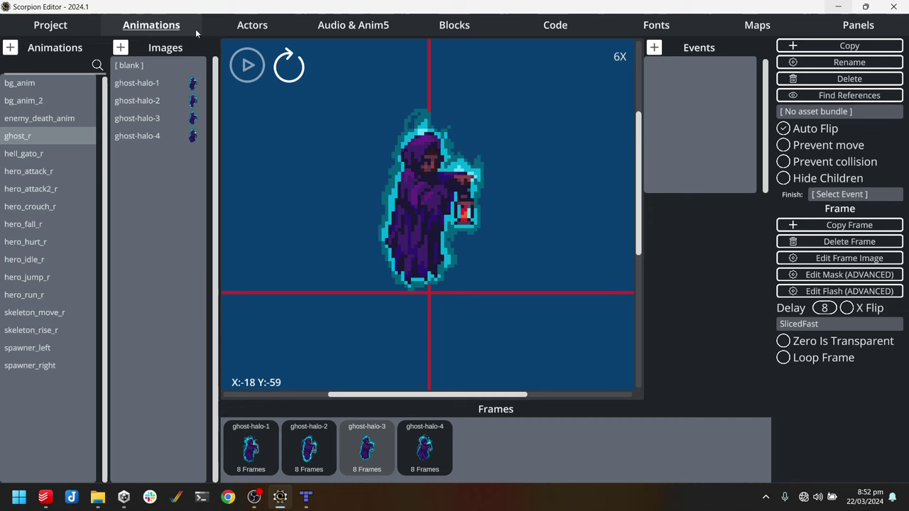
left_click(252, 25)
left_click(37, 83)
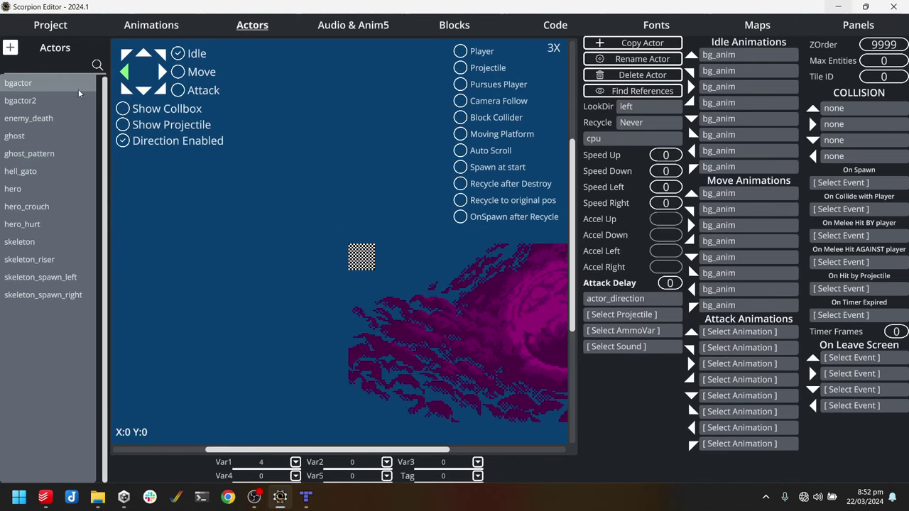
left_click(588, 140)
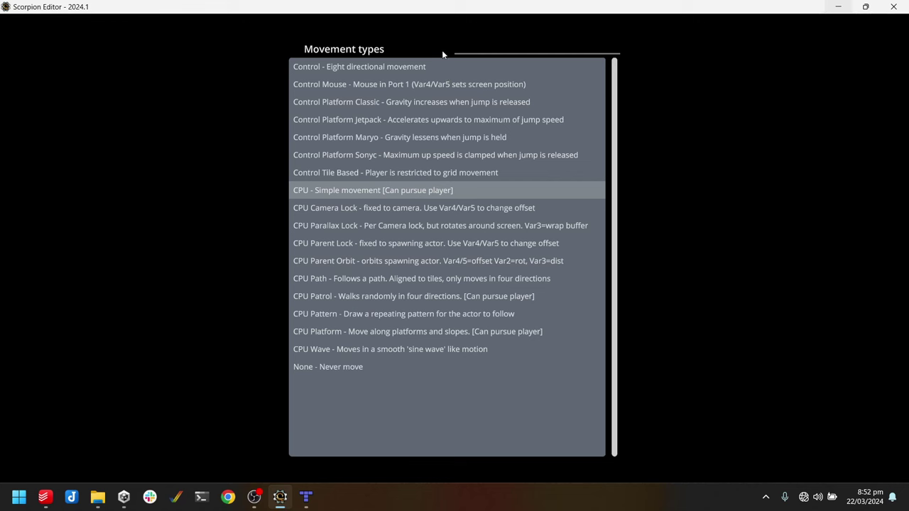
left_click(419, 208)
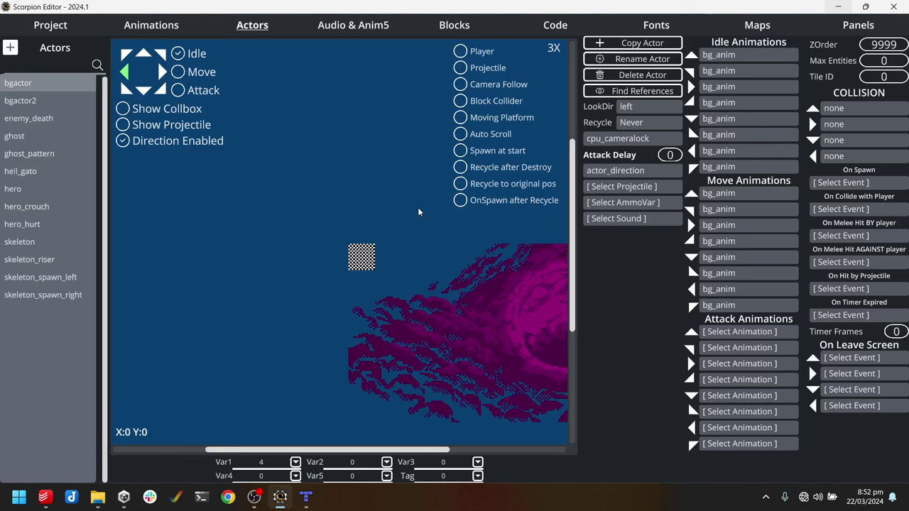
left_click(64, 27)
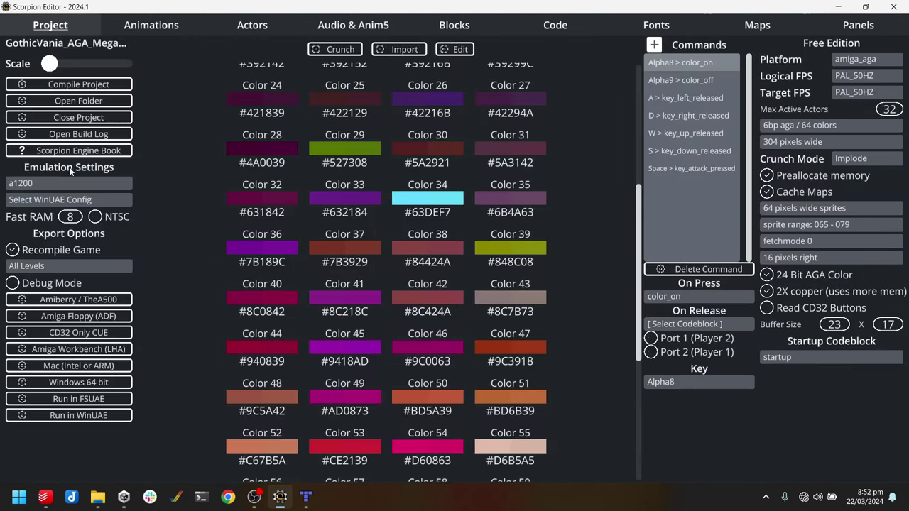
Step: Rebuild and run the game in WinUAE, walk the hero right, then quit the emulator
left_click(107, 415)
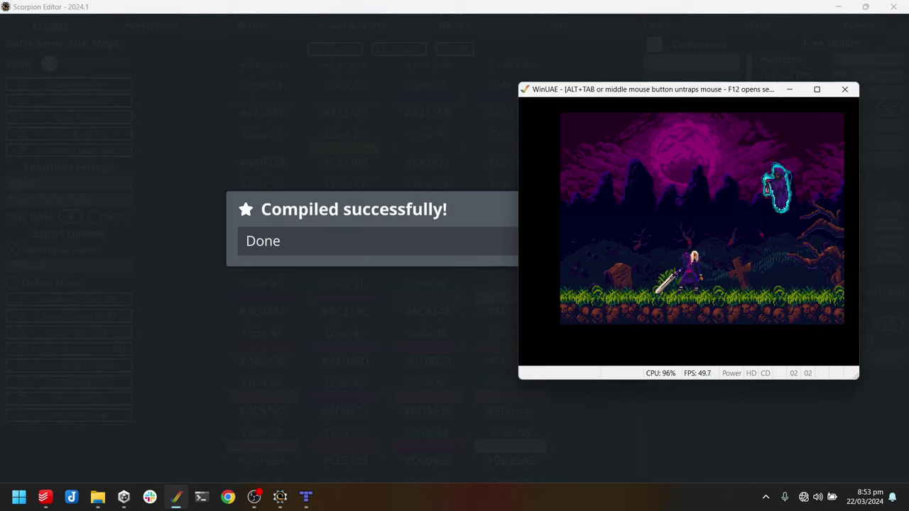
key("Right")
key("Right")
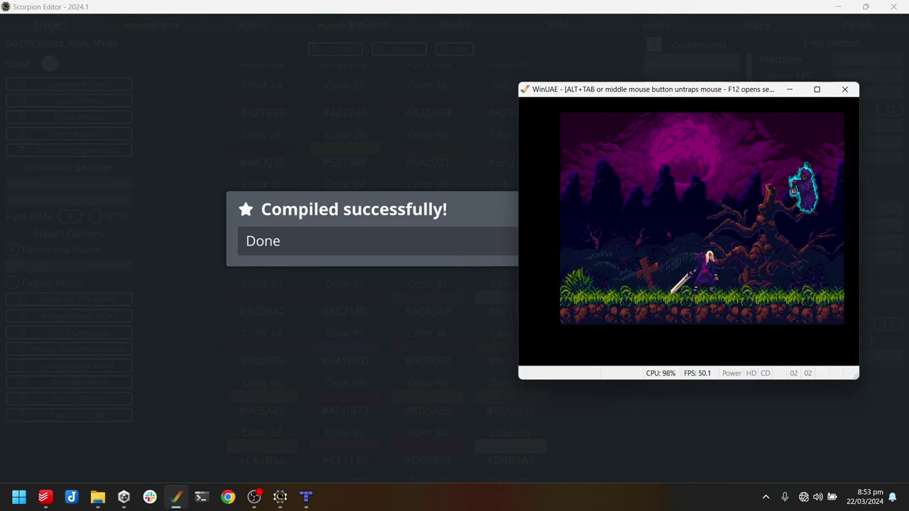
key("Right")
key("Right")
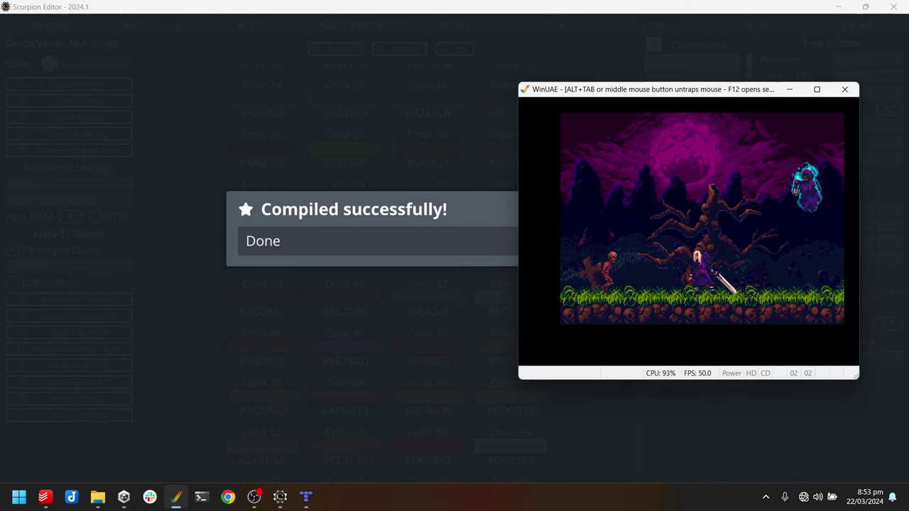
key("alt+F4")
Step: Dismiss the compile message and select ghost_pattern in the Actors editor
left_click(615, 291)
left_click(247, 25)
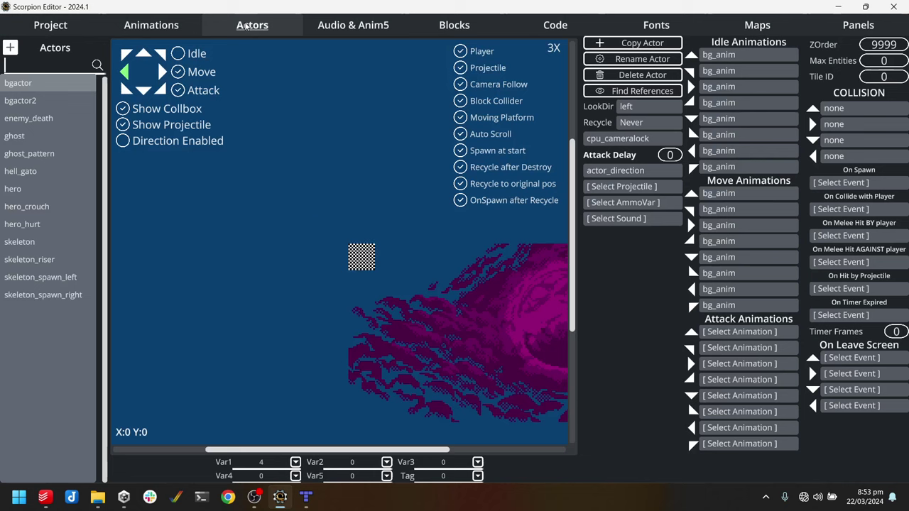
left_click(29, 154)
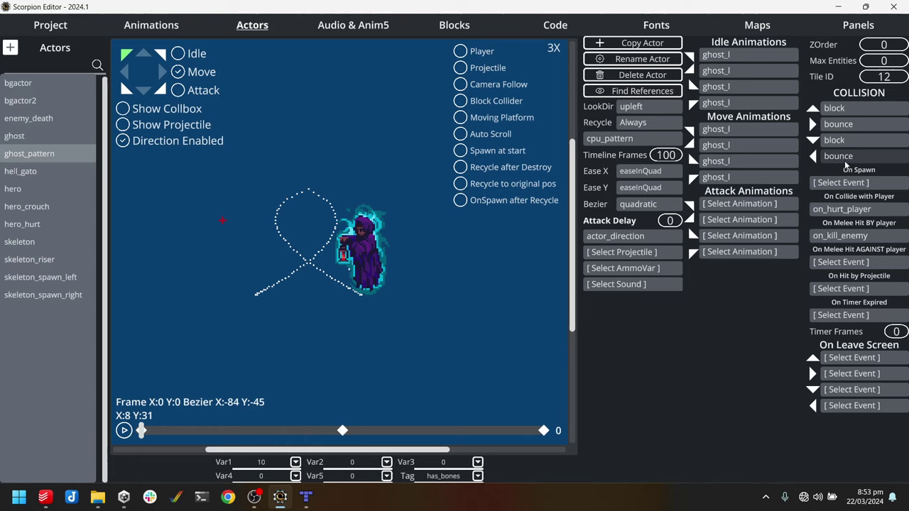
Step: Preview the ghost's path, mirror it to head up-right, and replay the motion
left_click(124, 430)
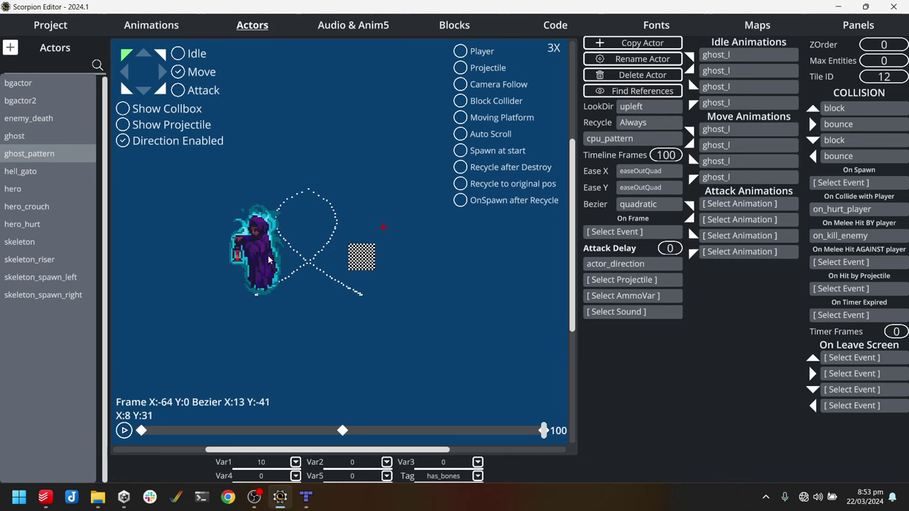
left_click(160, 54)
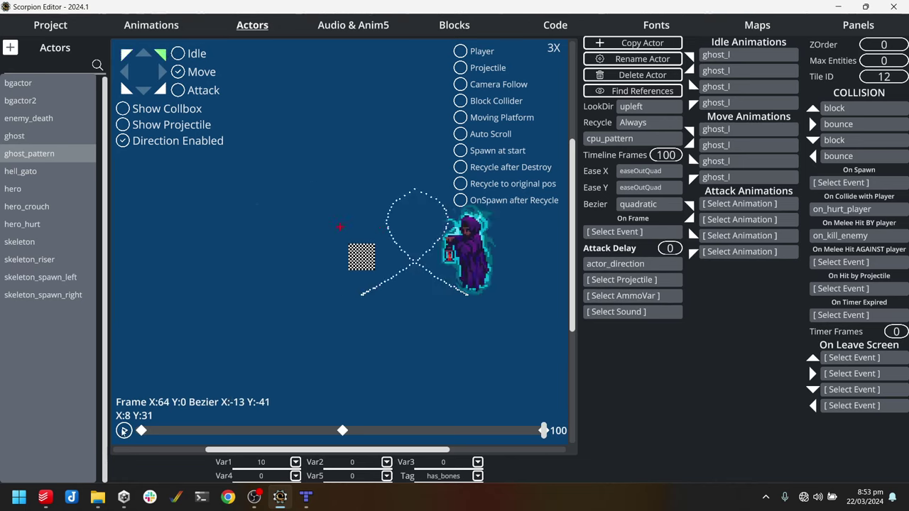
left_click(124, 430)
Step: Set ghost_pattern's Tile Collision Right and Left both to Block
left_click(850, 127)
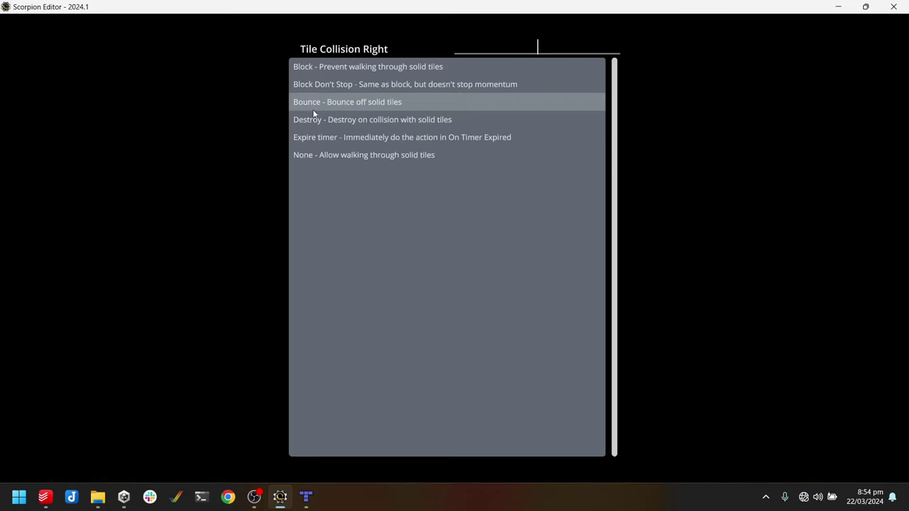
left_click(346, 60)
left_click(828, 158)
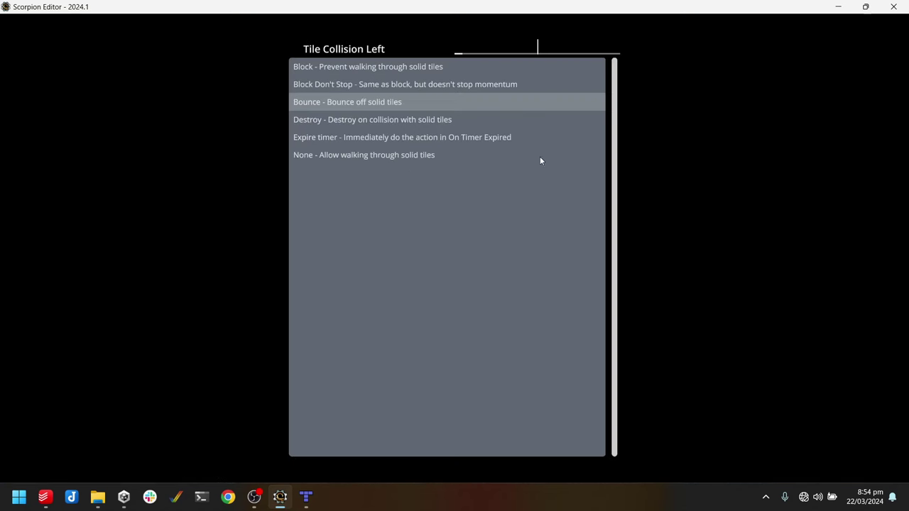
left_click(368, 67)
Step: Switch the target platform to MegaDrive (Genesis) and compile and launch the game in BlastEm
left_click(69, 23)
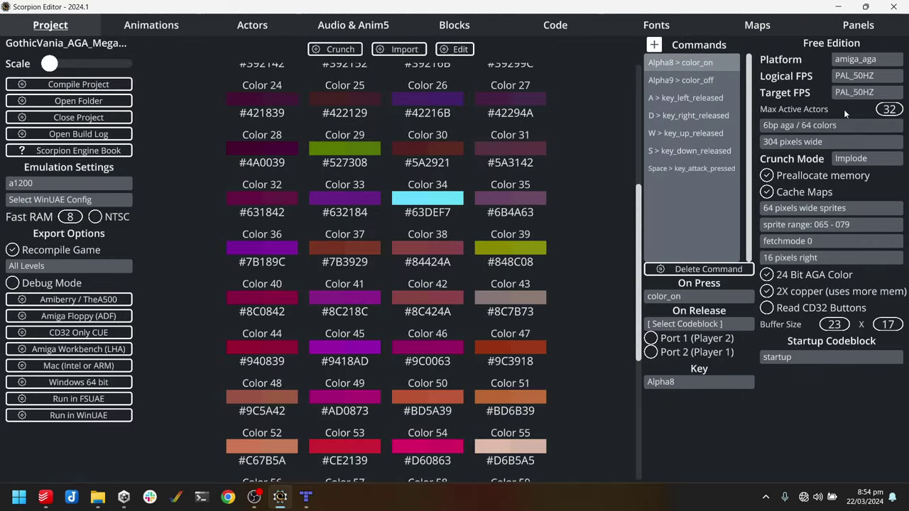
left_click(897, 58)
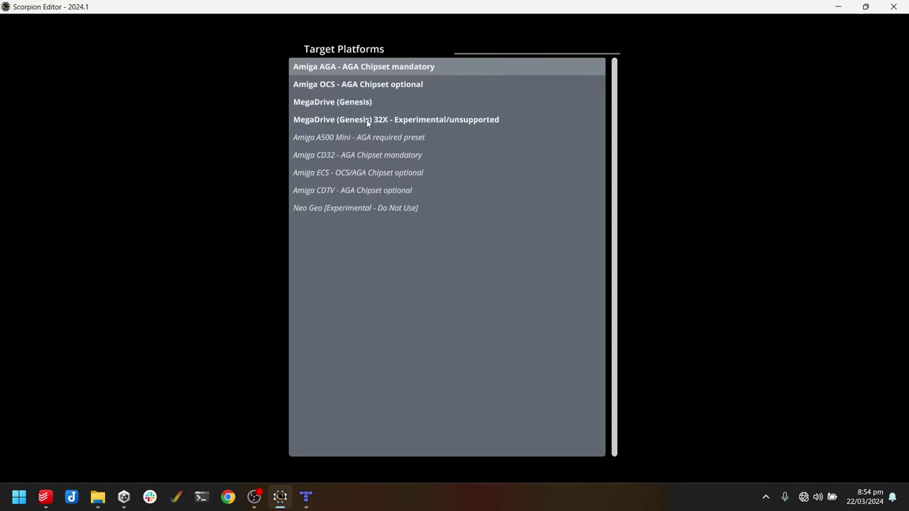
left_click(329, 102)
left_click(69, 216)
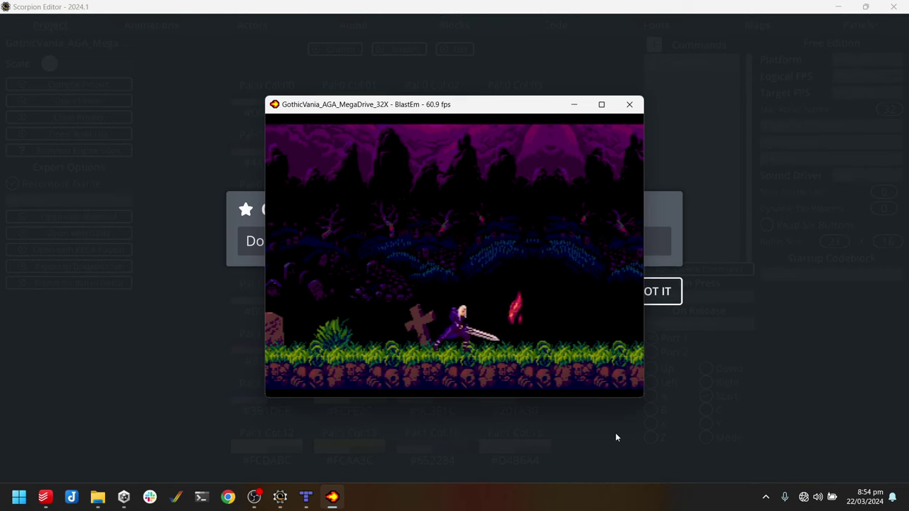
key("Right")
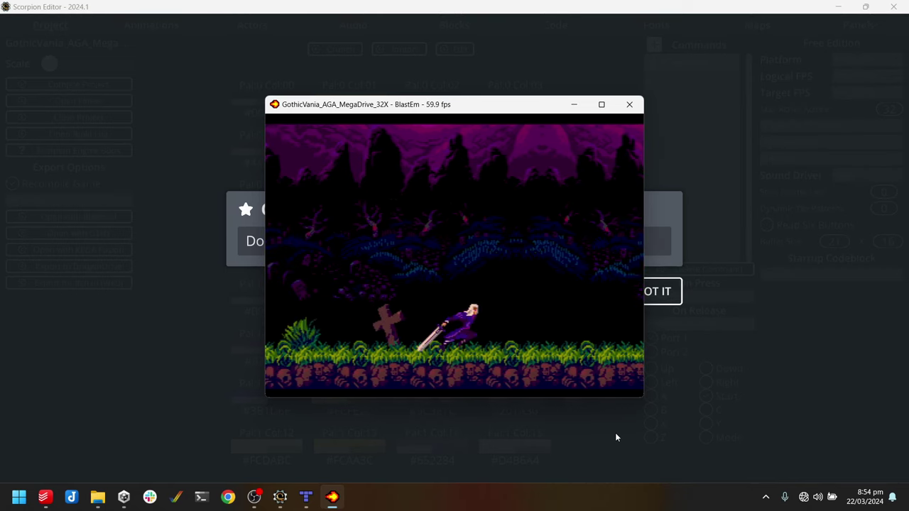
Step: Start the MegaDrive game in BlastEm, move the hero left, then close the emulator
key("Left")
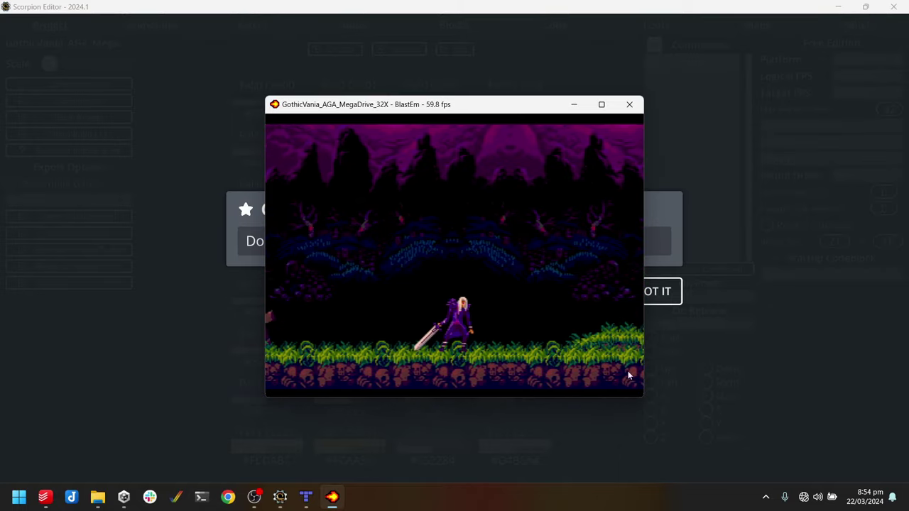
left_click(630, 104)
left_click(634, 291)
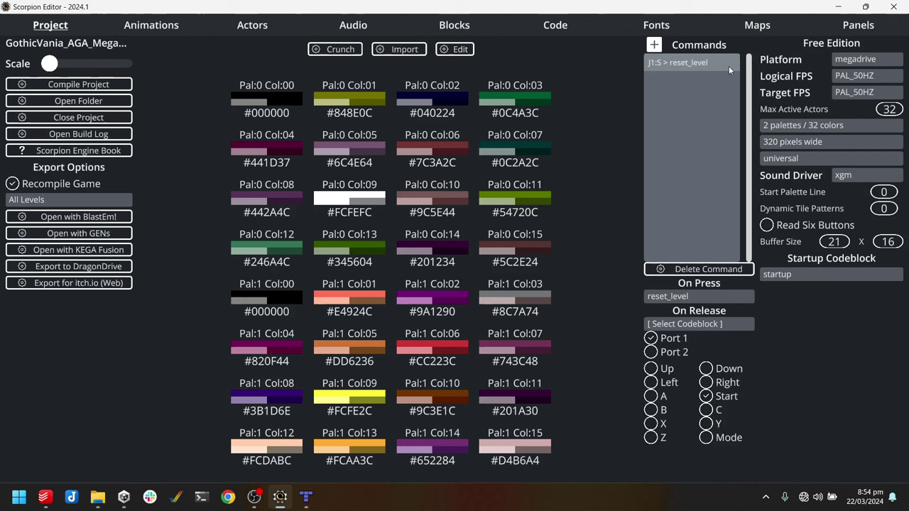
left_click(759, 25)
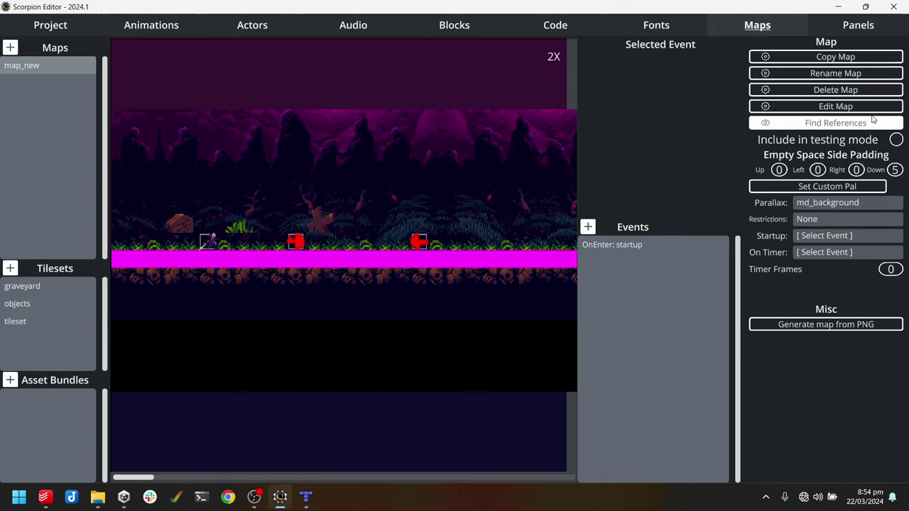
left_click(835, 106)
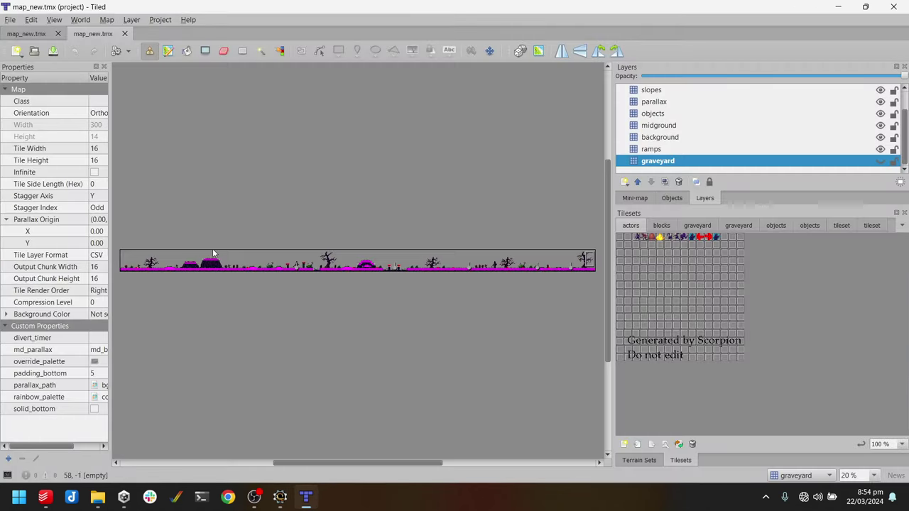
left_click(58, 33)
scroll(192, 269, "up", 4, "ctrl")
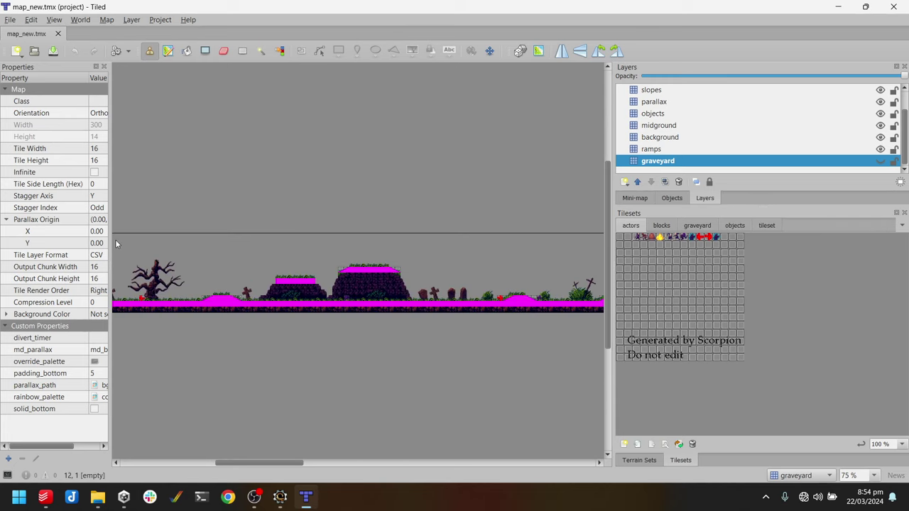
scroll(161, 282, "up", 3, "ctrl")
left_click_drag(215, 463, 192, 465)
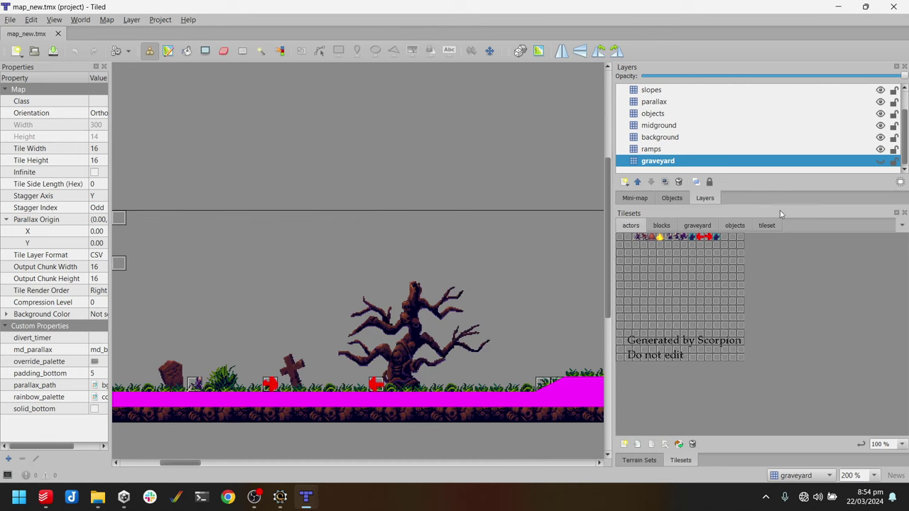
left_click(717, 238)
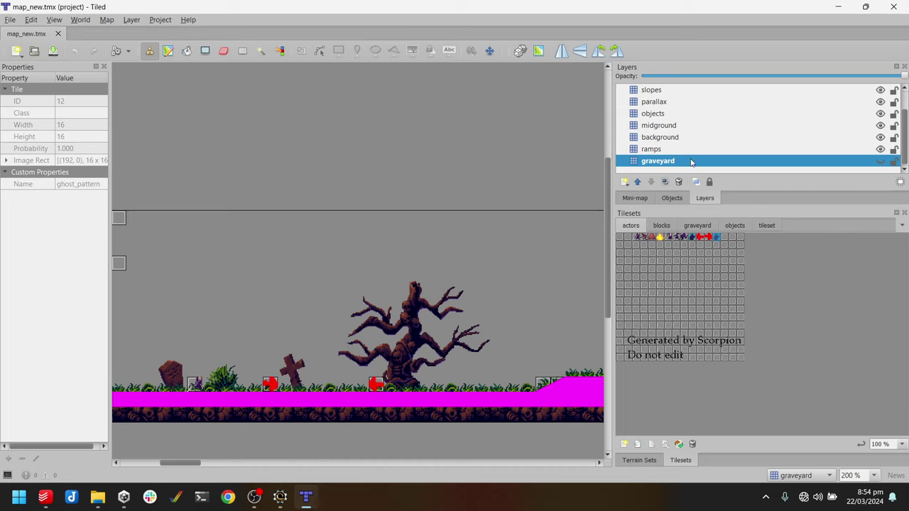
left_click(674, 139)
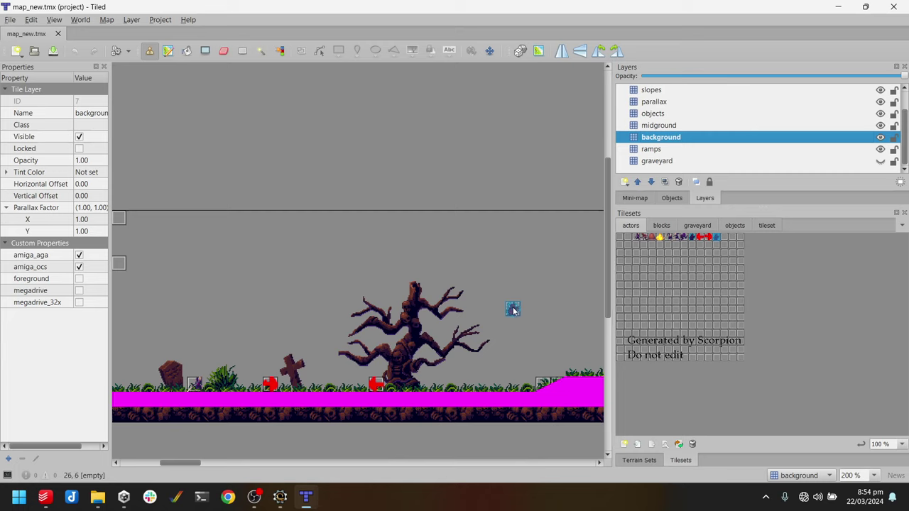
left_click(512, 308)
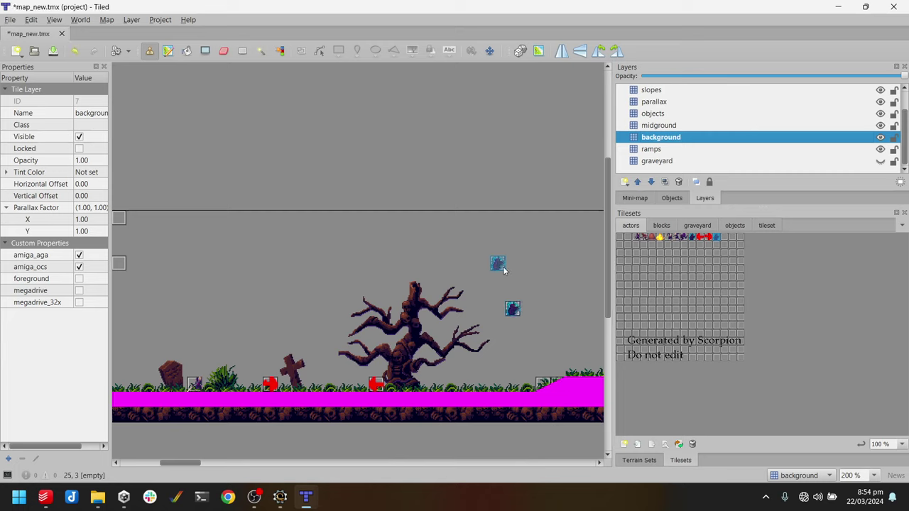
key("ctrl+z")
key("ctrl+Page_Up")
key("ctrl+Page_Up")
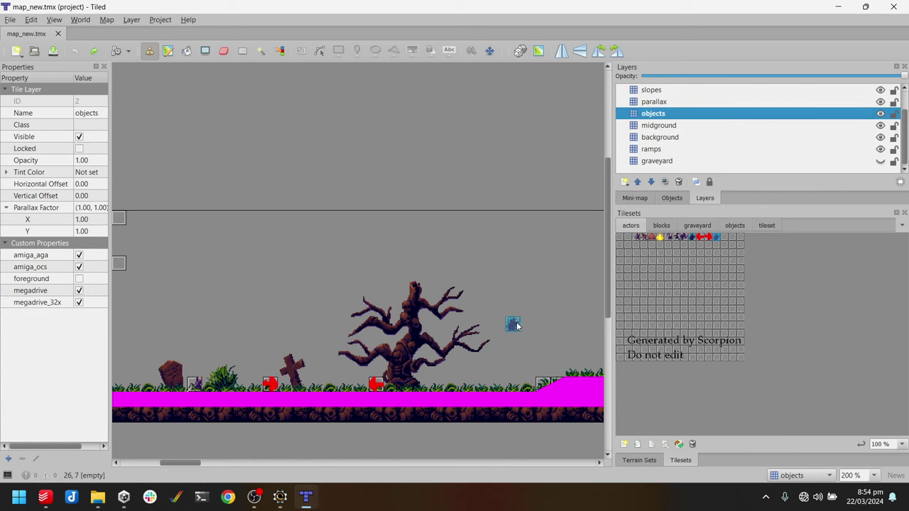
left_click(839, 7)
Step: Rebuild and launch the MegaDrive game in BlastEm, then walk the hero left while swinging the sword
left_click(48, 29)
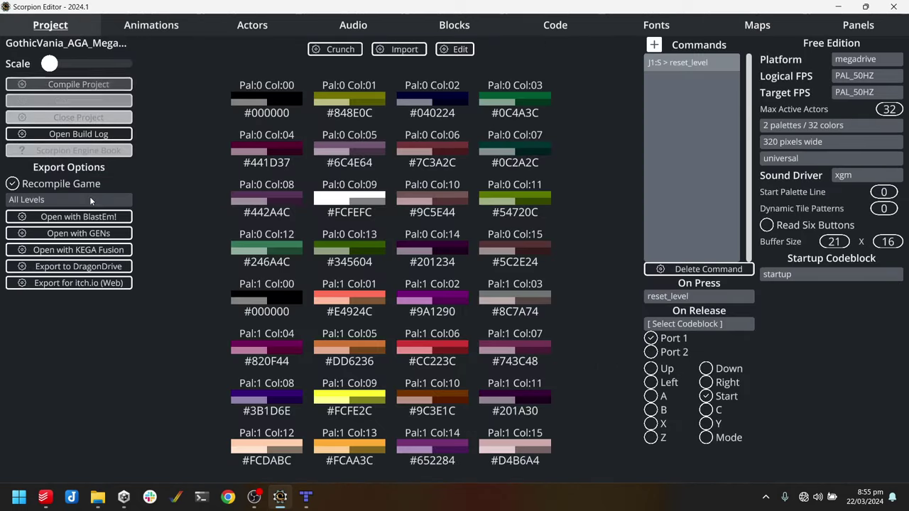
left_click(110, 216)
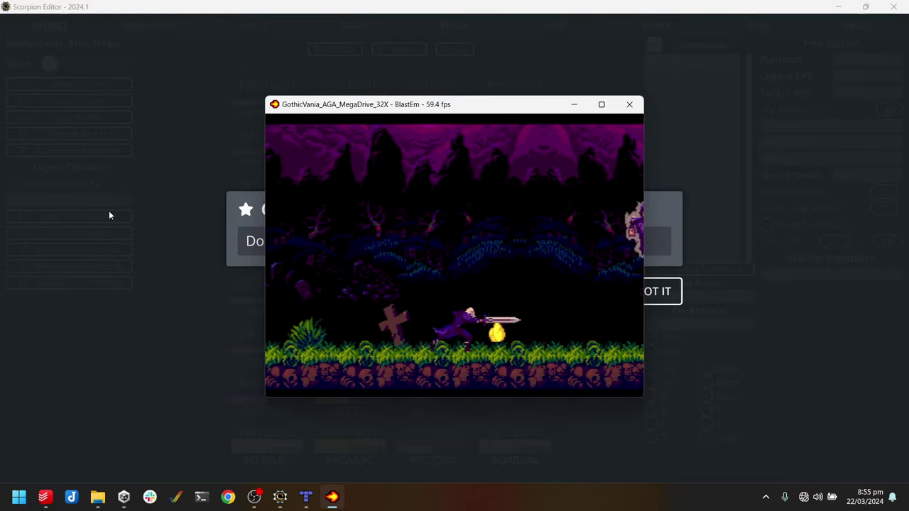
key("Left")
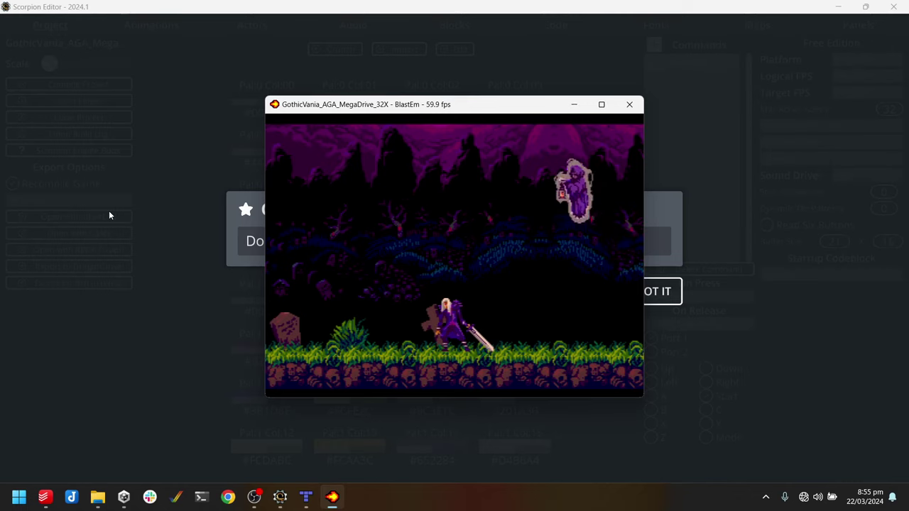
key("Left")
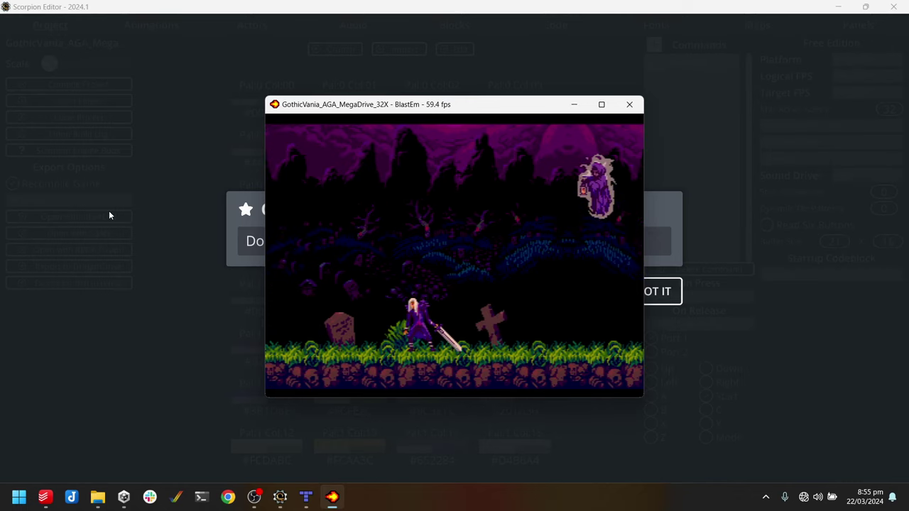
key("Left")
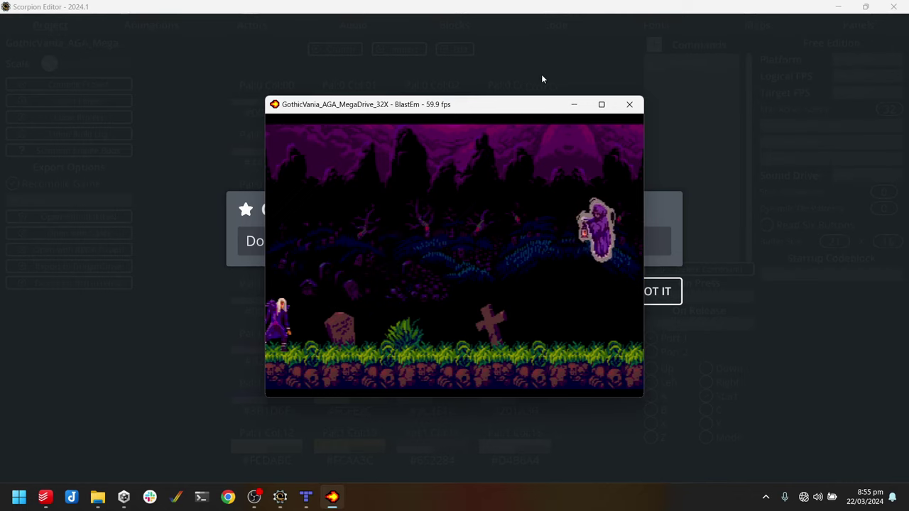
Step: Close BlastEm, dismiss the compile success message, and return to the Actors editor
left_click(629, 104)
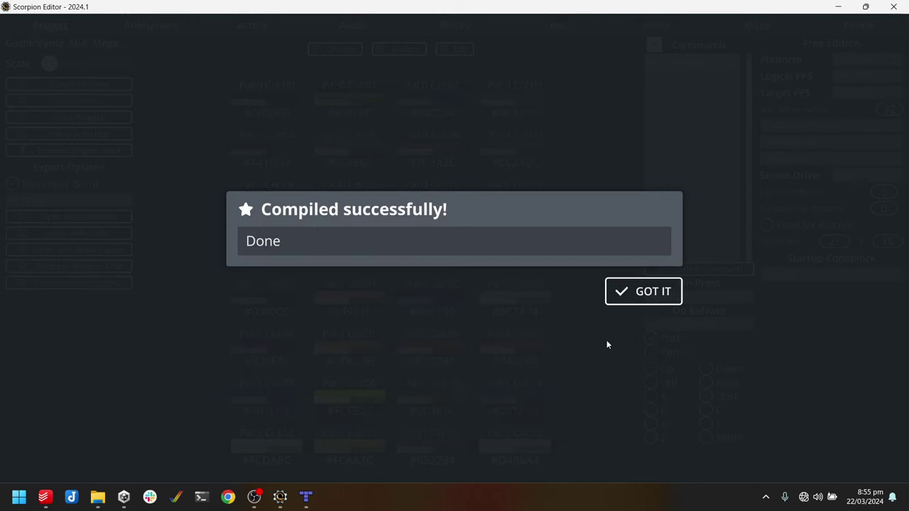
left_click(644, 291)
left_click(273, 28)
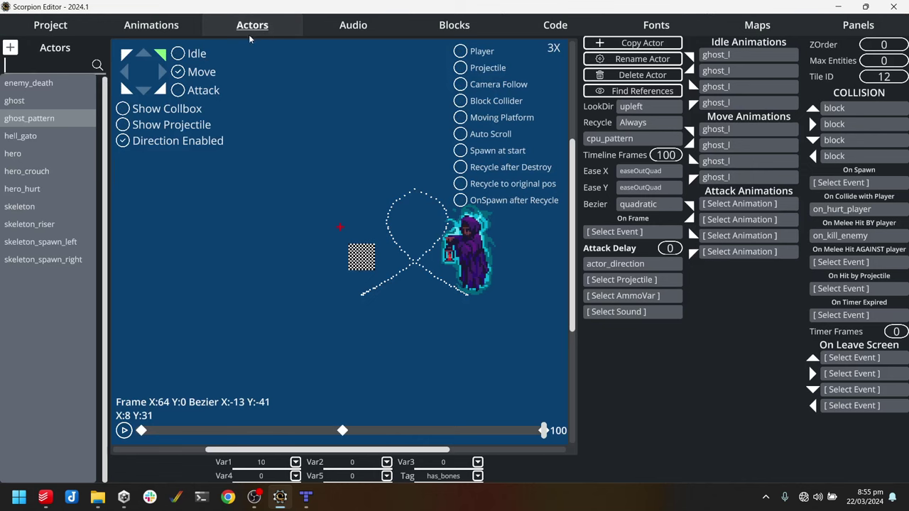